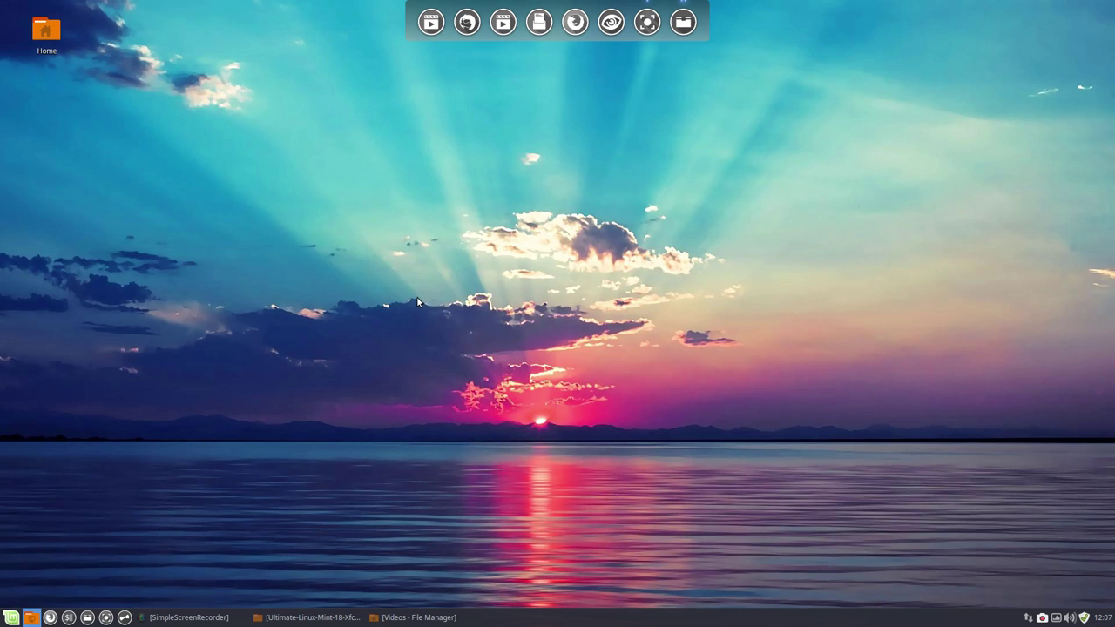
Step: Open and close the Whisker application menu, then briefly show and dismiss the button's options
click(11, 618)
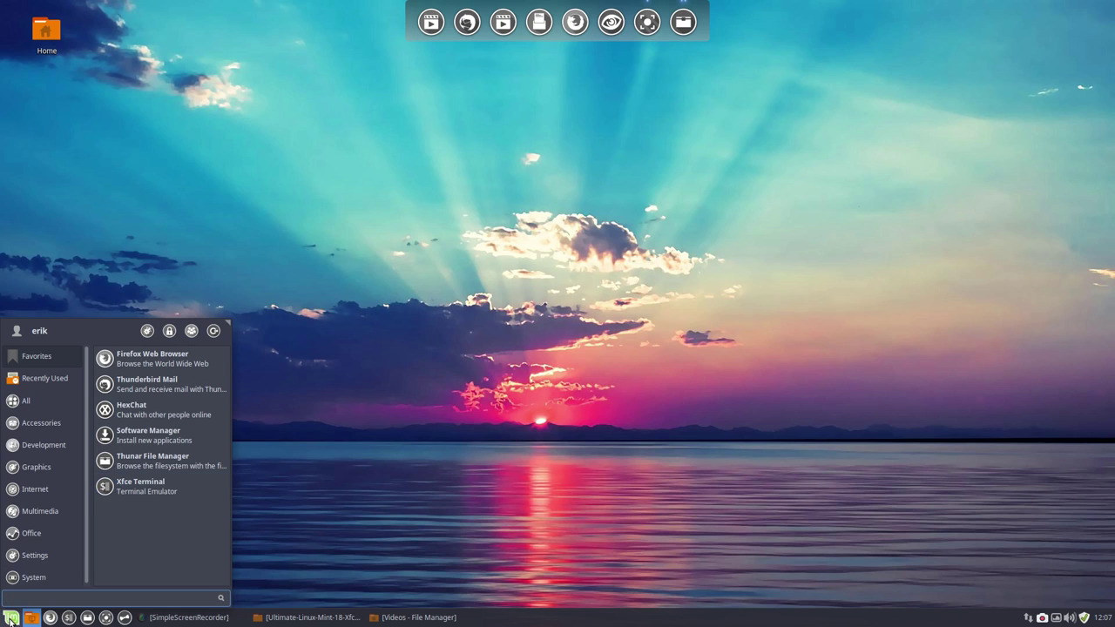
click(330, 537)
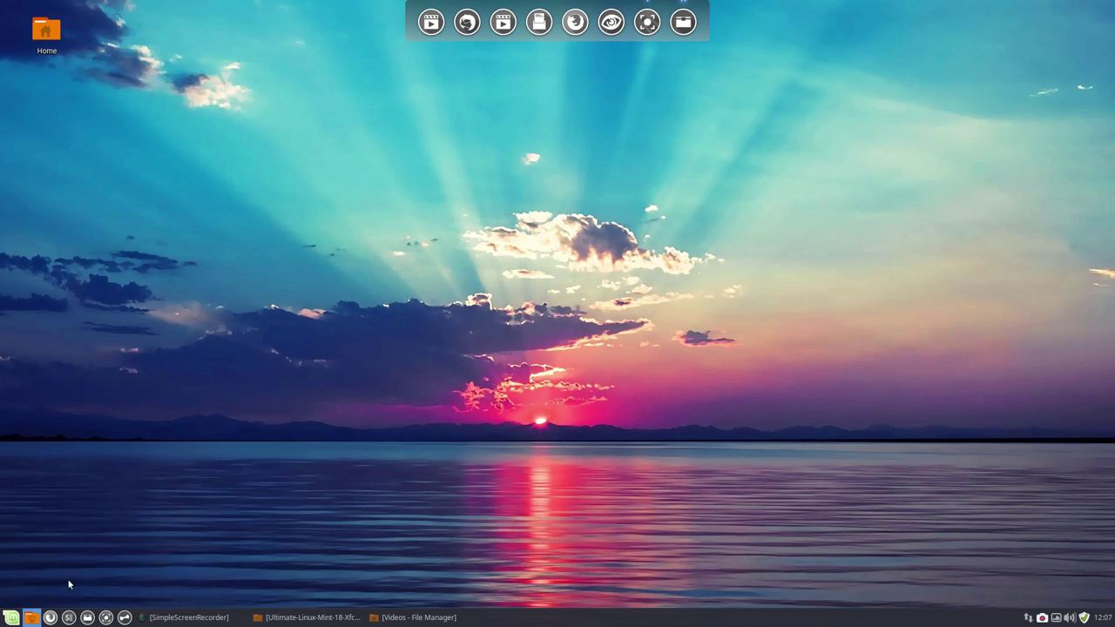
right_click(13, 621)
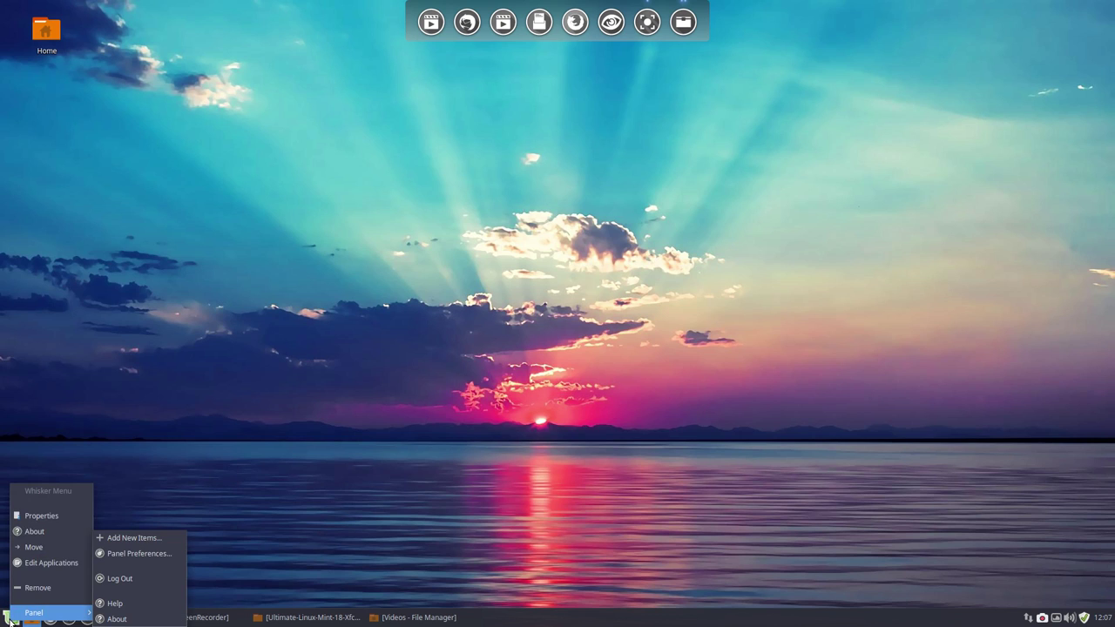
click(240, 462)
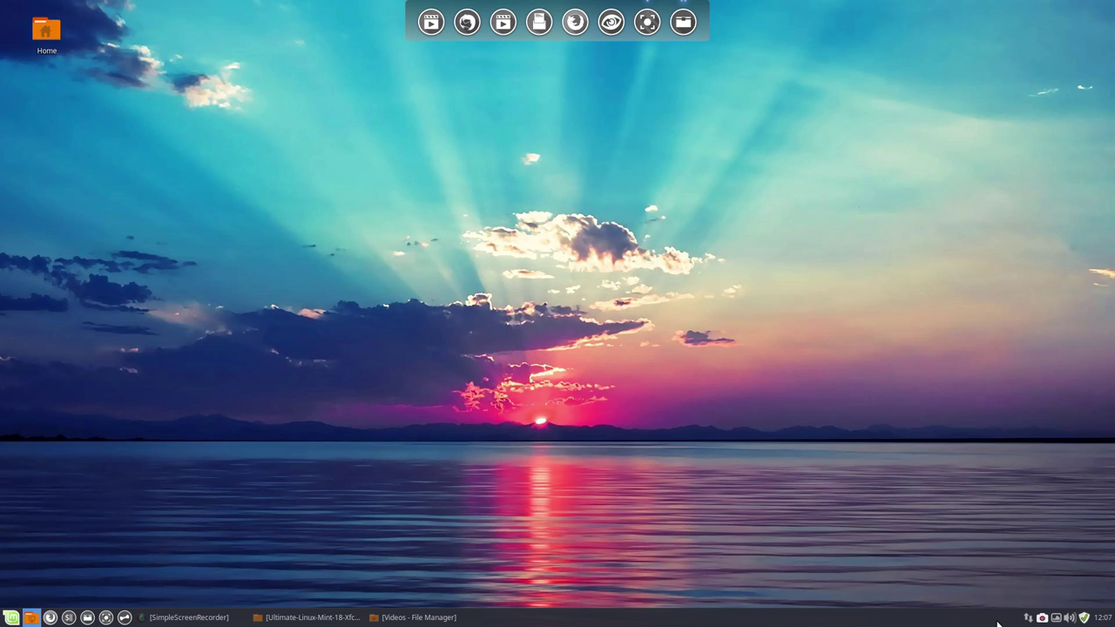
Step: Bring up the Whisker Menu button's right-click menu offering Properties, About, Move and Remove
right_click(12, 618)
mouse_move(39, 615)
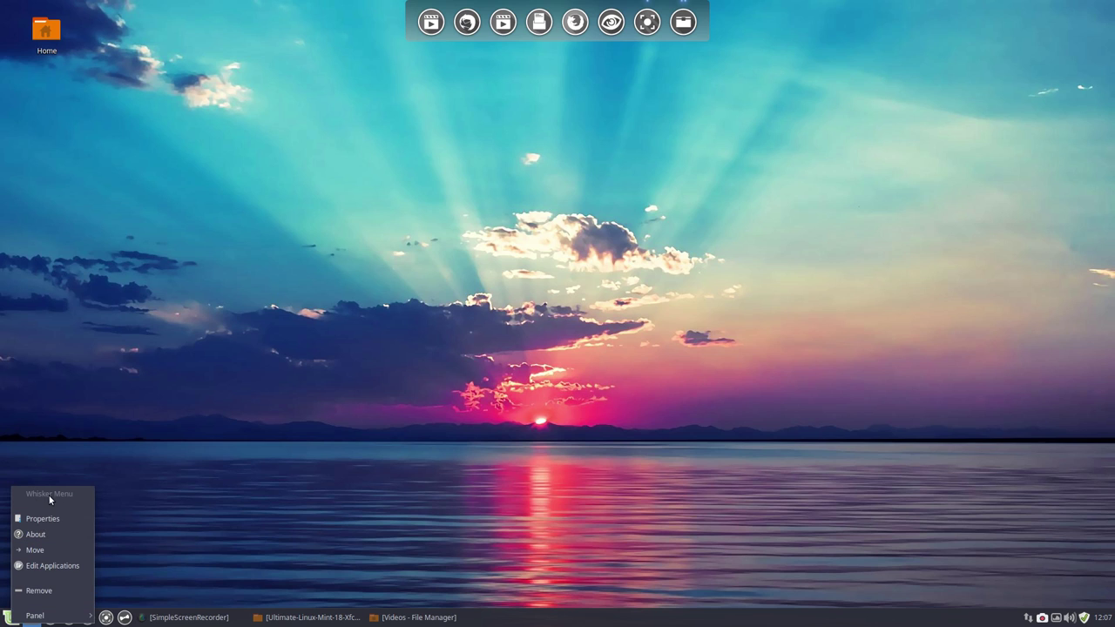
click(7, 621)
click(7, 621)
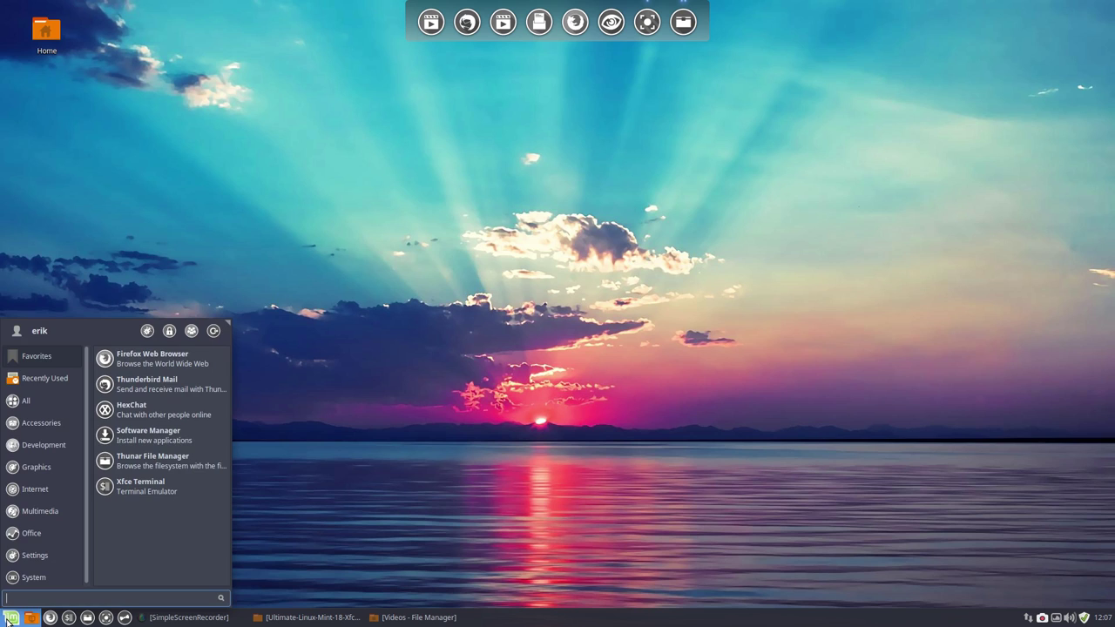
click(7, 622)
right_click(7, 621)
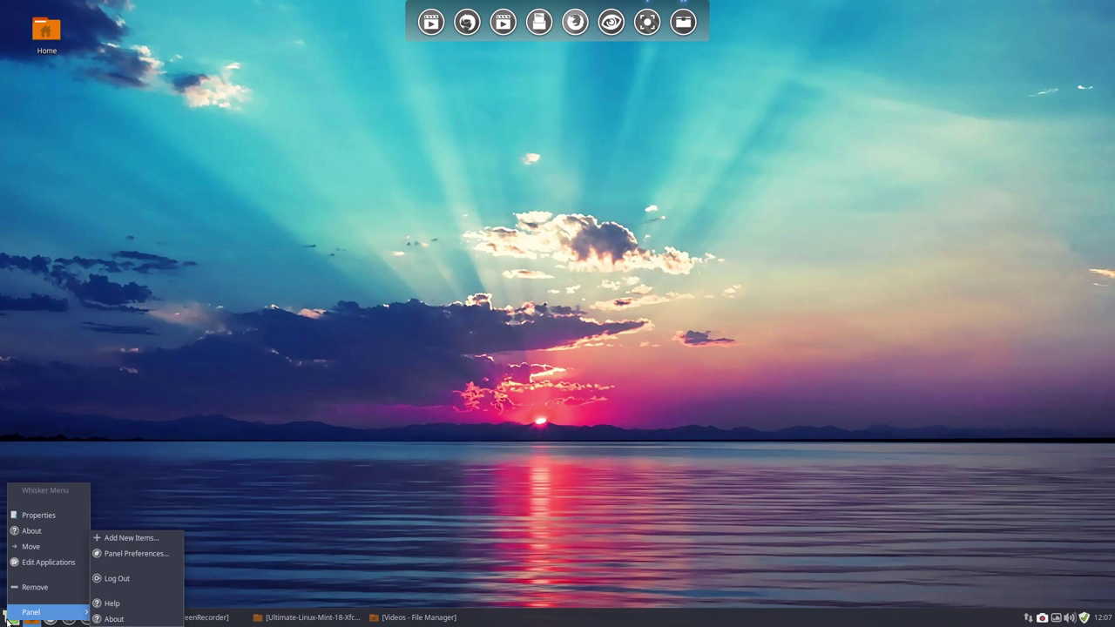
Step: Open Whisker Menu Properties and browse the icon chooser to ~/.icons/Sardi/scalable/places with hidden files shown
click(41, 521)
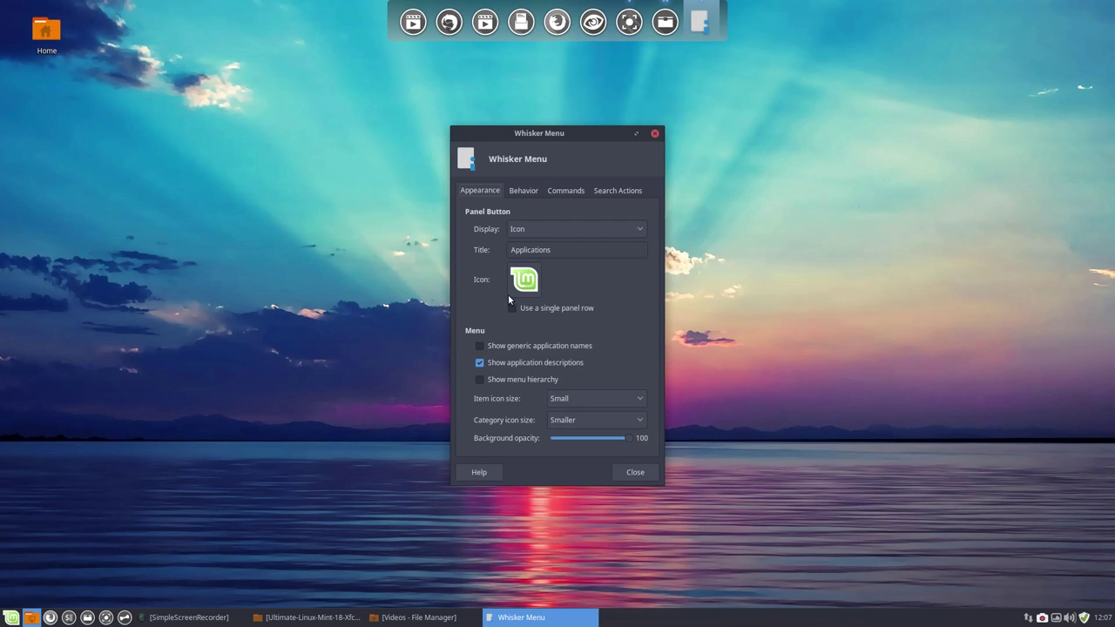
click(525, 285)
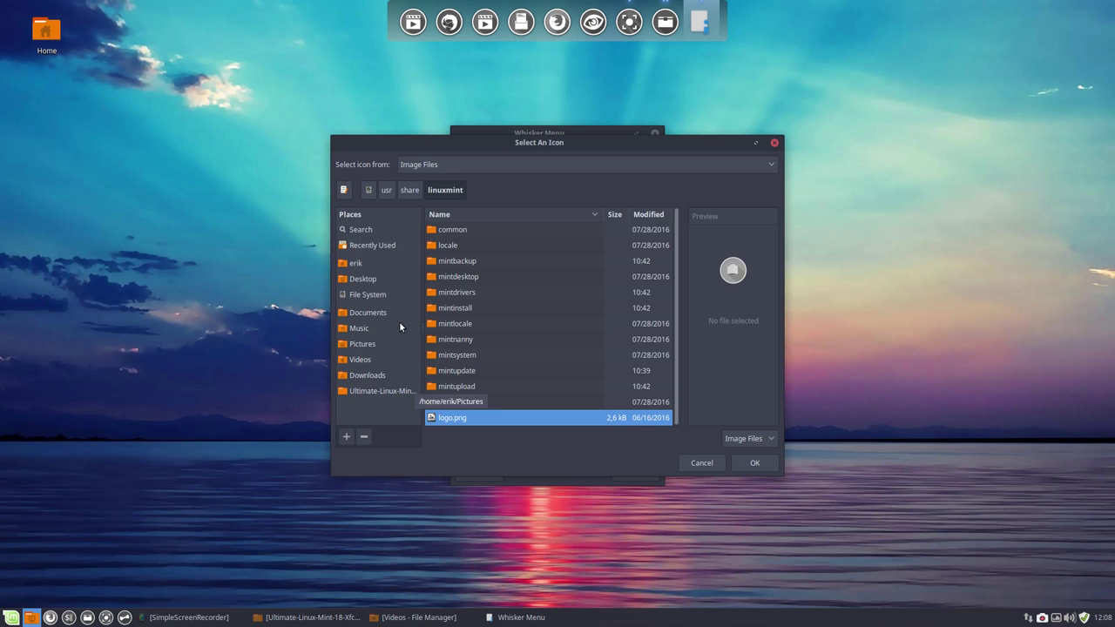
click(353, 265)
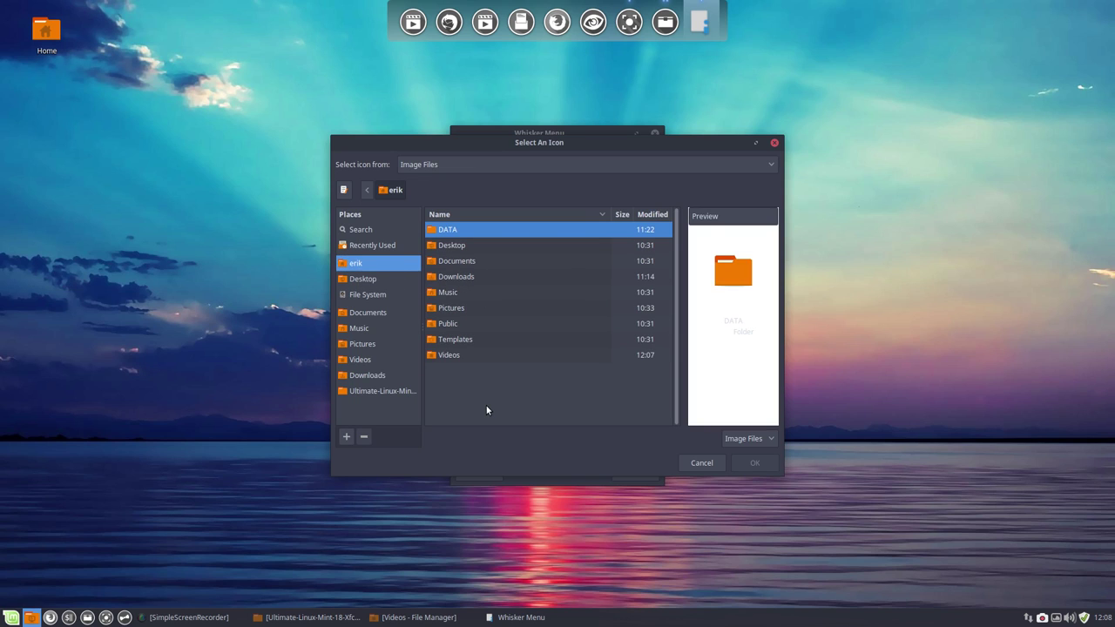
key(ctrl+h)
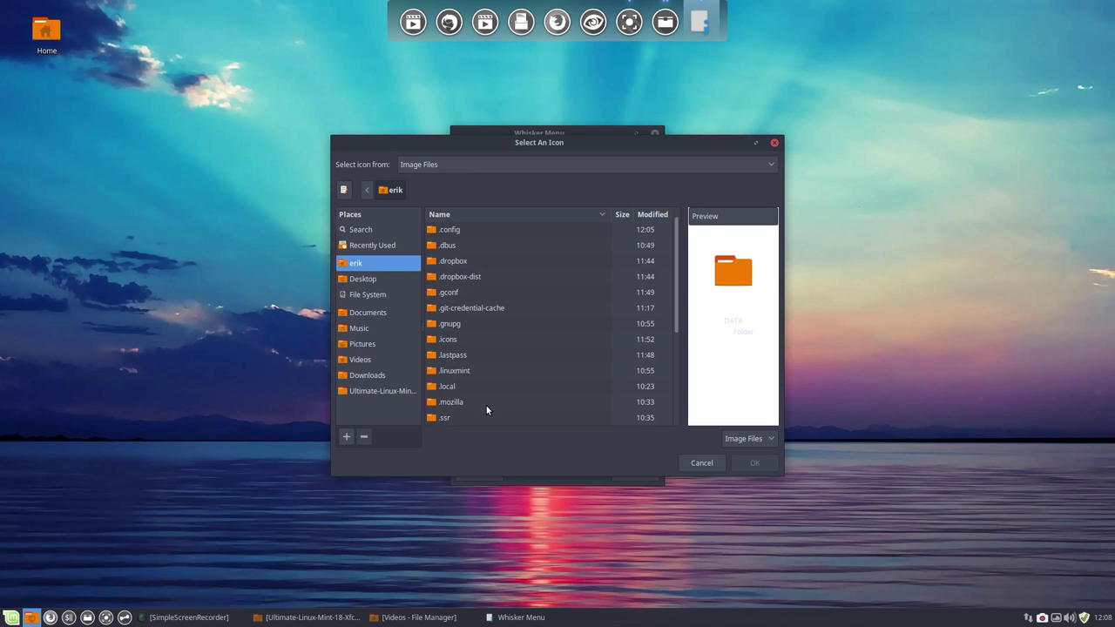
double_click(463, 342)
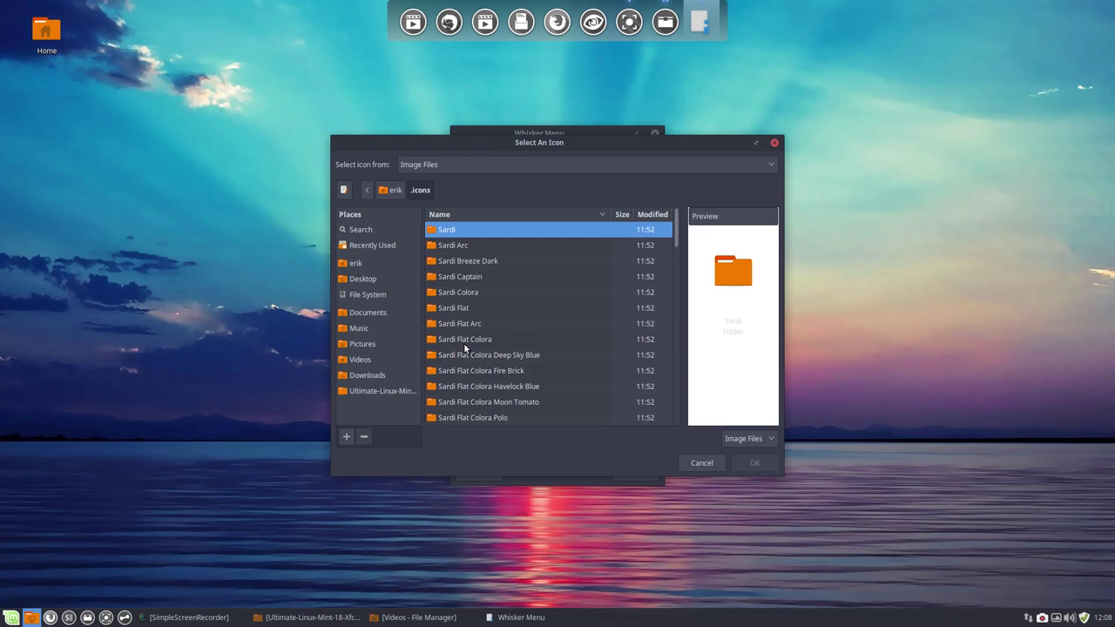
scroll(484, 298, down, 10)
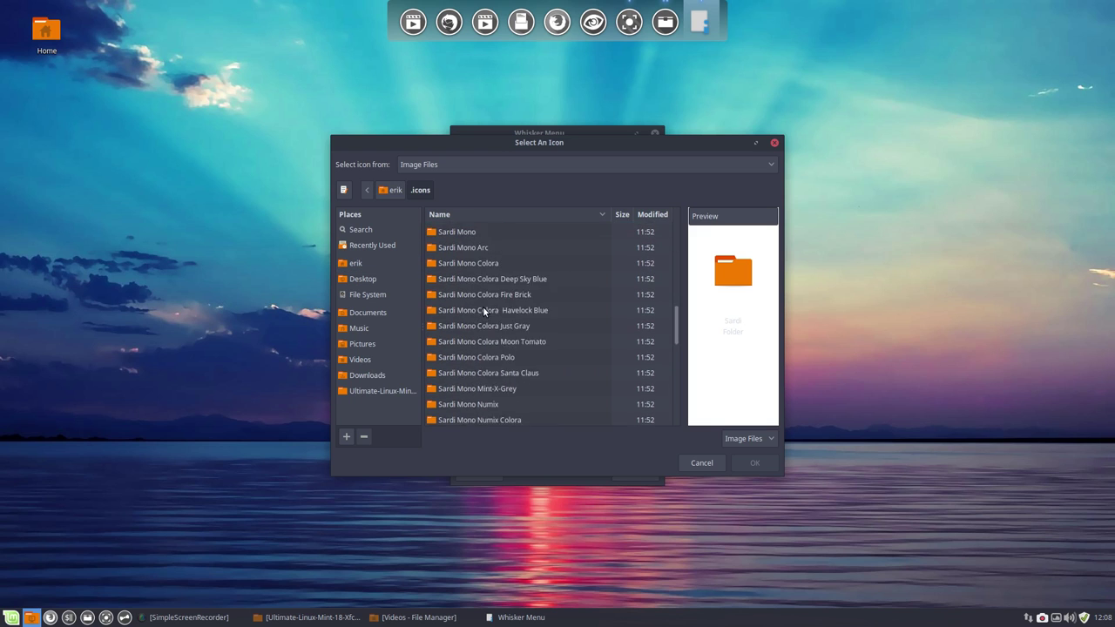
key(Home)
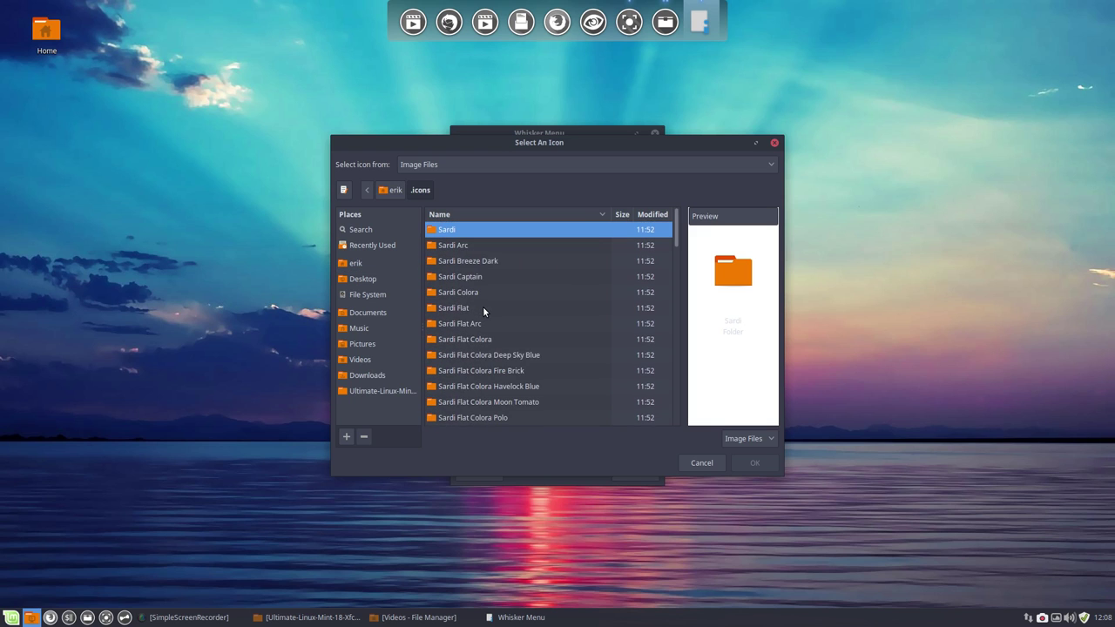
double_click(448, 234)
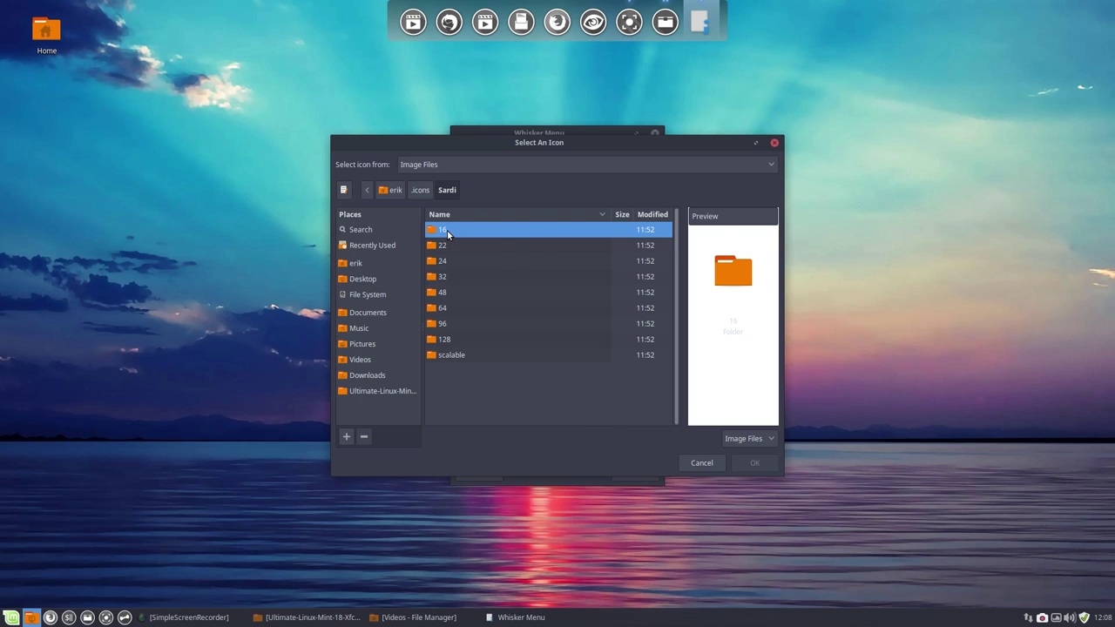
double_click(448, 355)
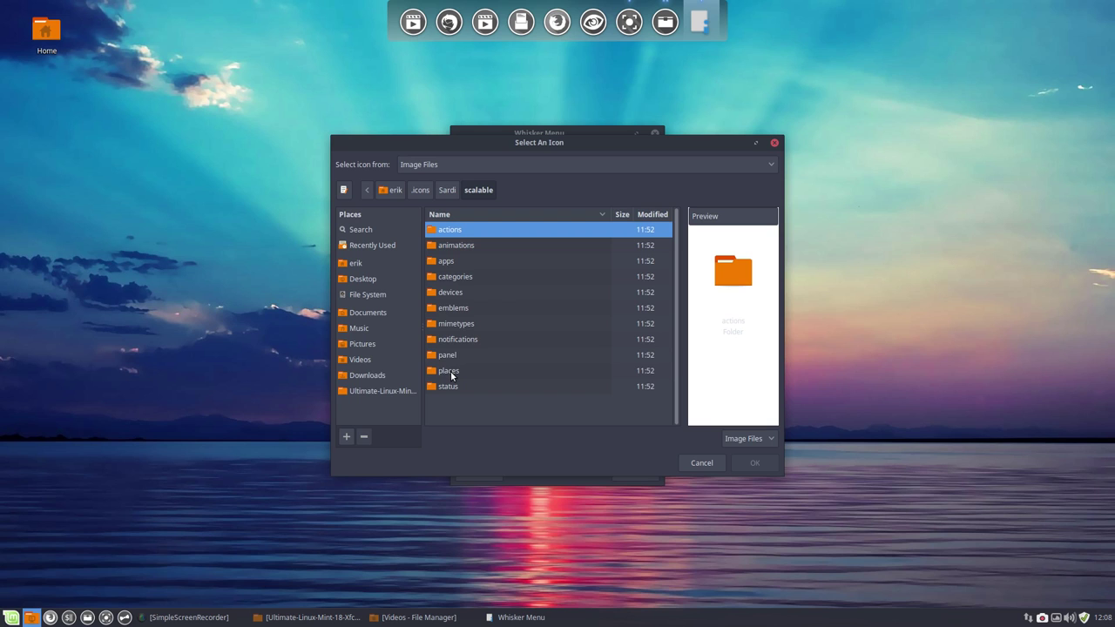
click(449, 372)
double_click(451, 374)
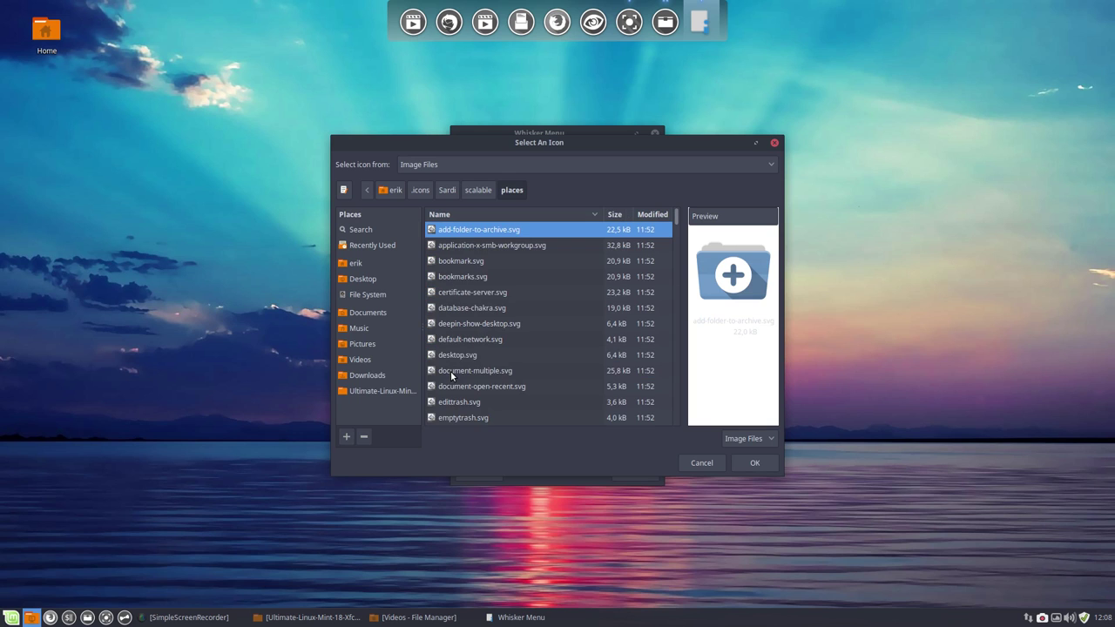
Step: Pick start-here-linuxmint.svg as the panel button icon and confirm it
scroll(456, 376, down, 15)
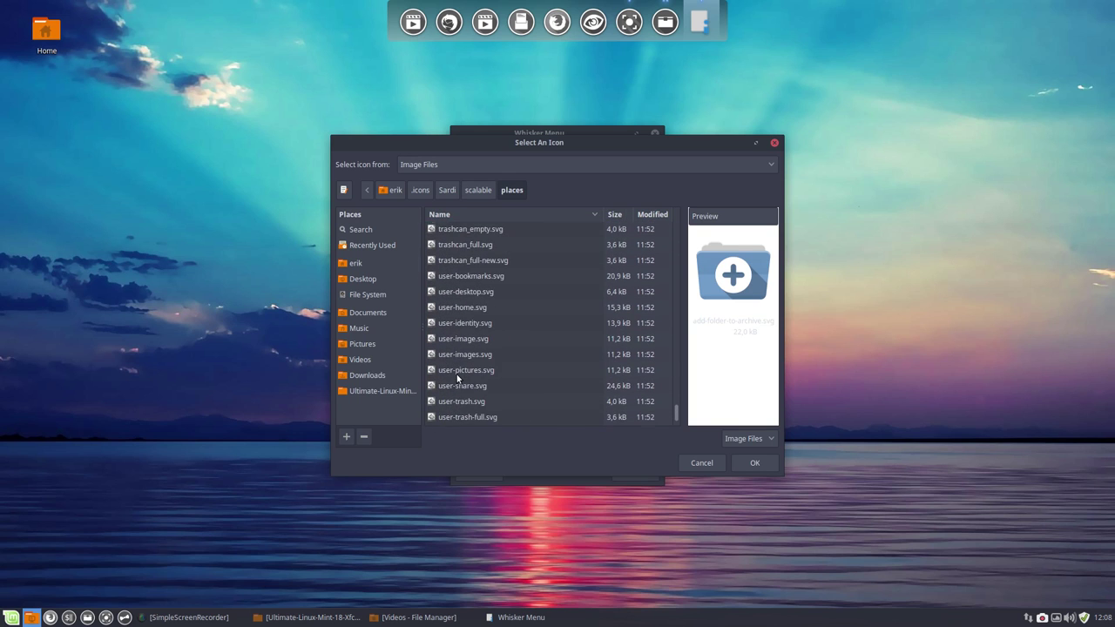
scroll(457, 374, up, 2)
click(469, 316)
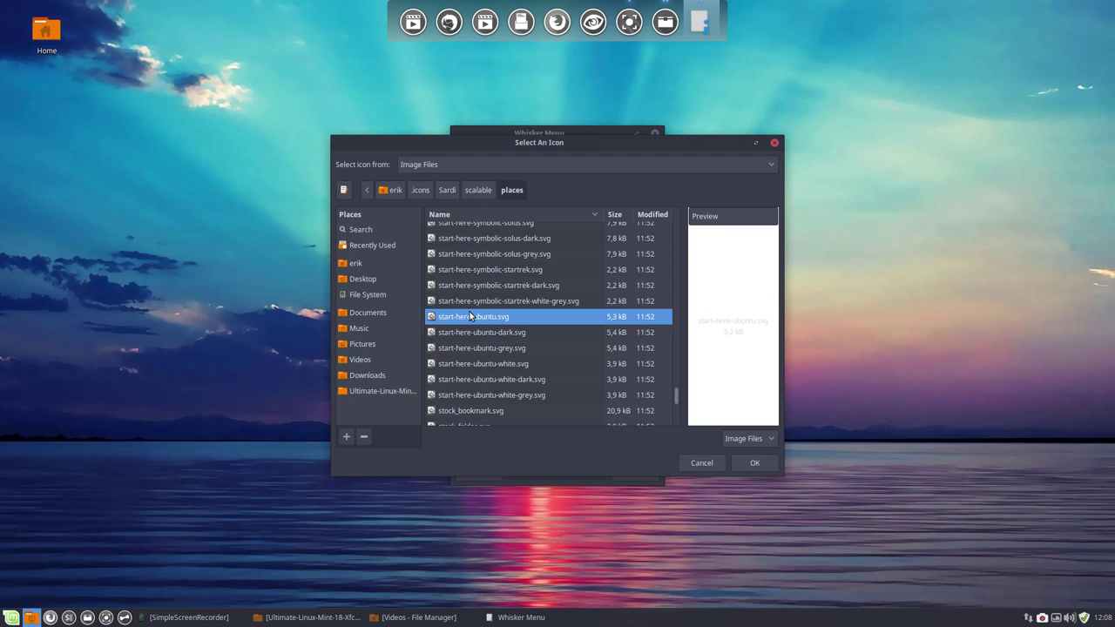
click(476, 300)
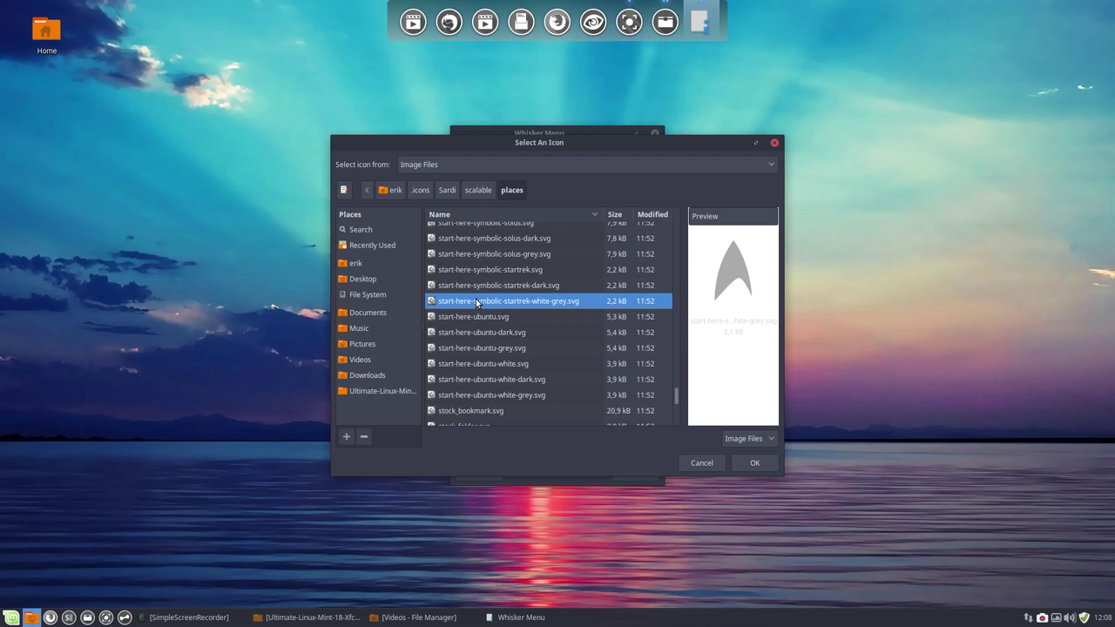
key(Up)
key(Up)
key(Up)
key(Up)
key(Up)
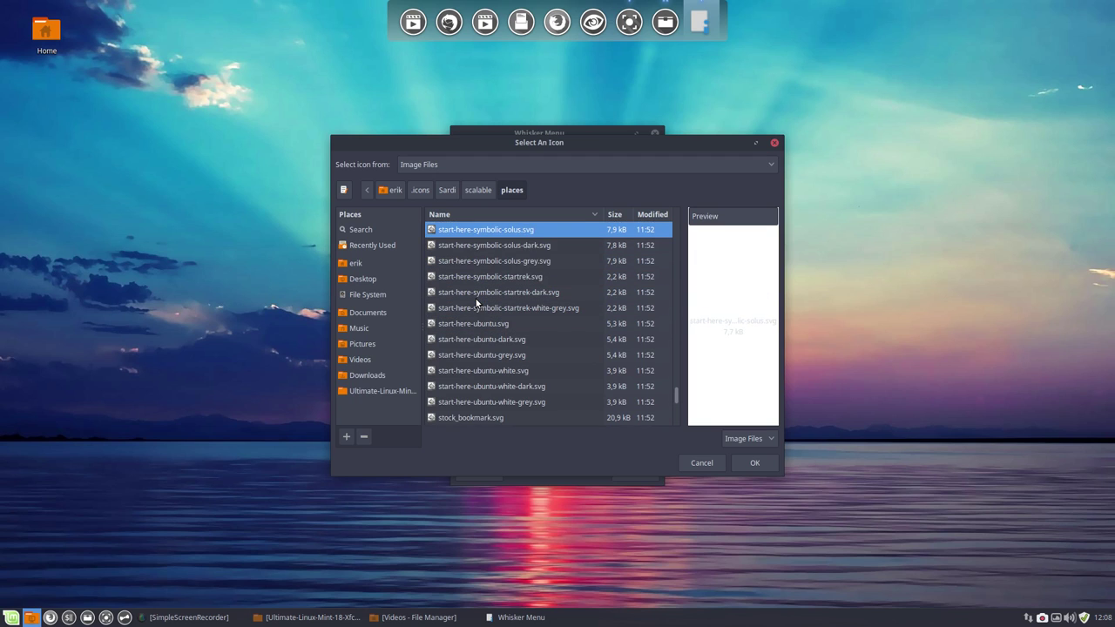
key(Up)
key(Up)
key(Up)
key(Up)
key(Up)
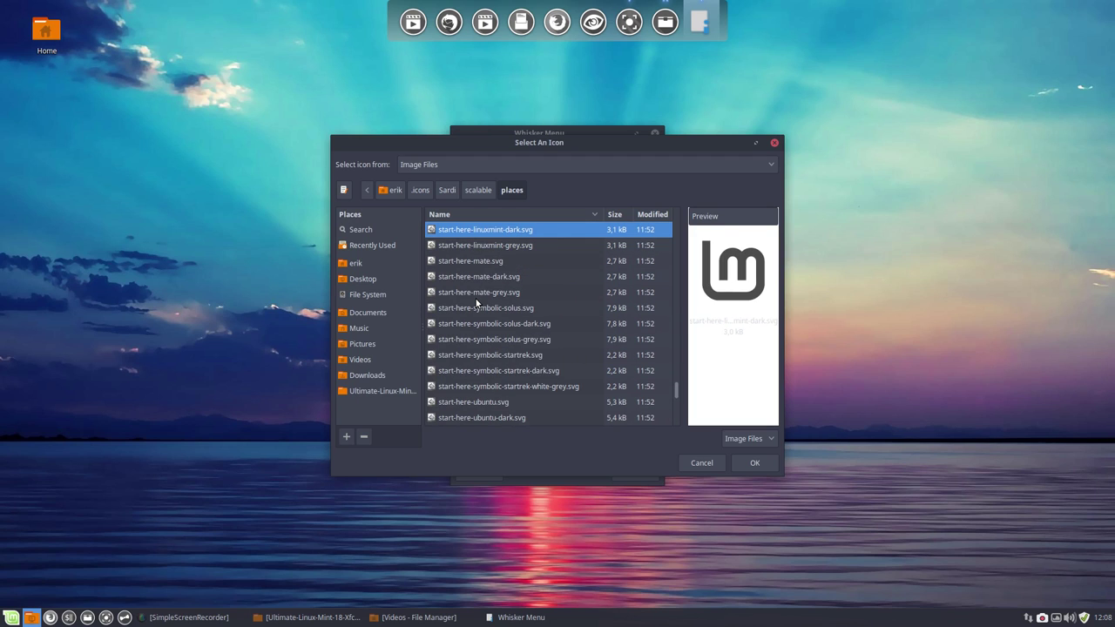
key(Up)
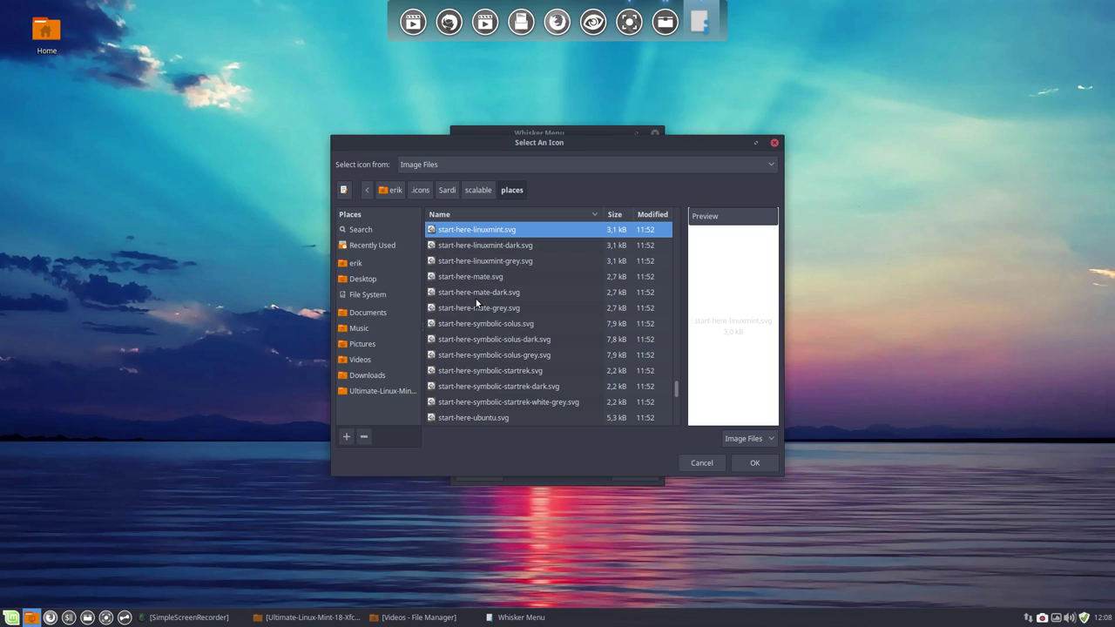
click(742, 460)
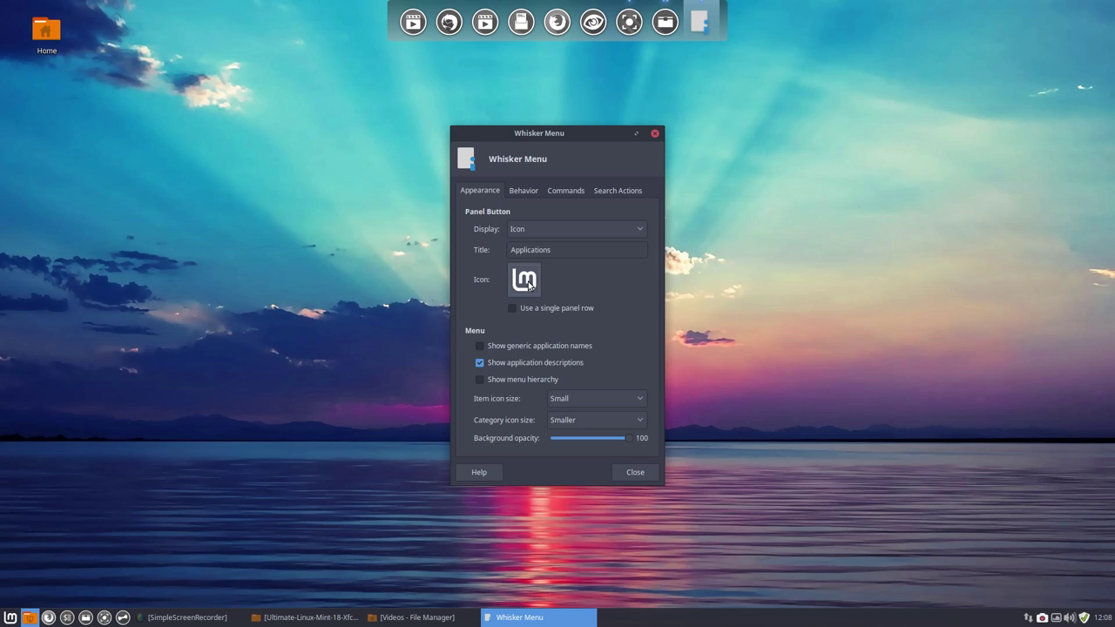
Step: Retitle the panel button 'Linux Mint 18 XFCE' and set Display to Icon and title
drag(562, 251, 508, 232)
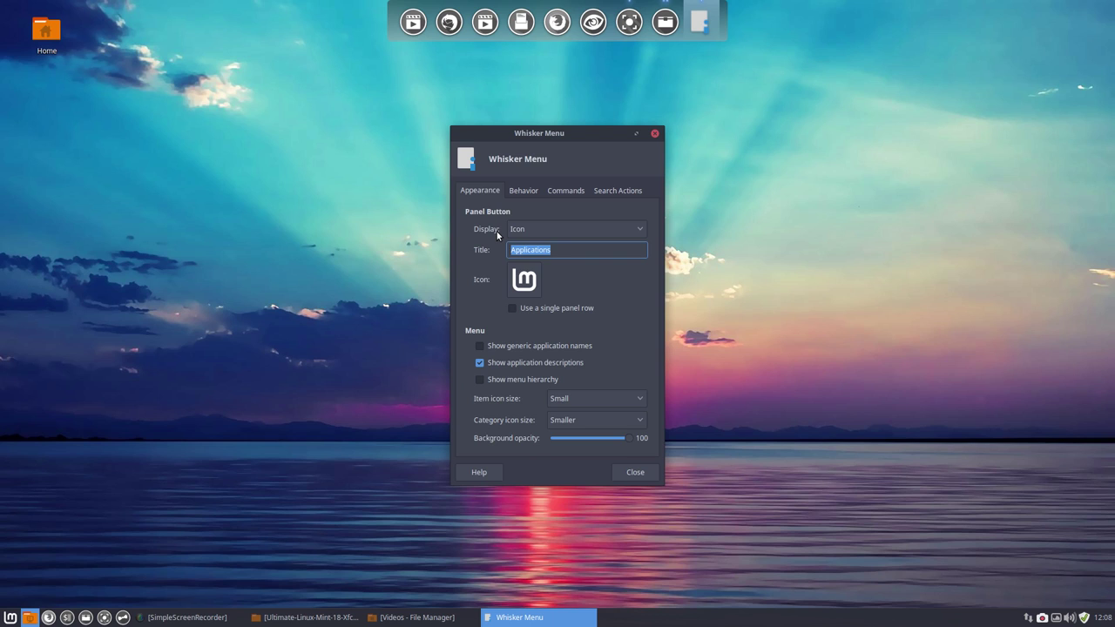
text(Linux Mint 18 XFCE)
click(531, 226)
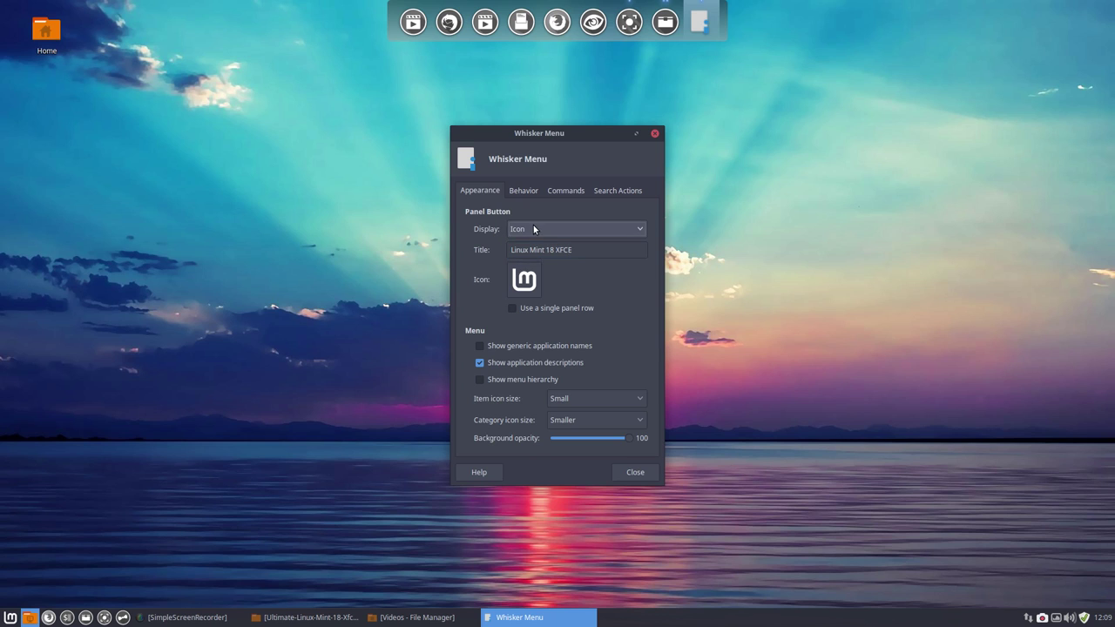
click(547, 264)
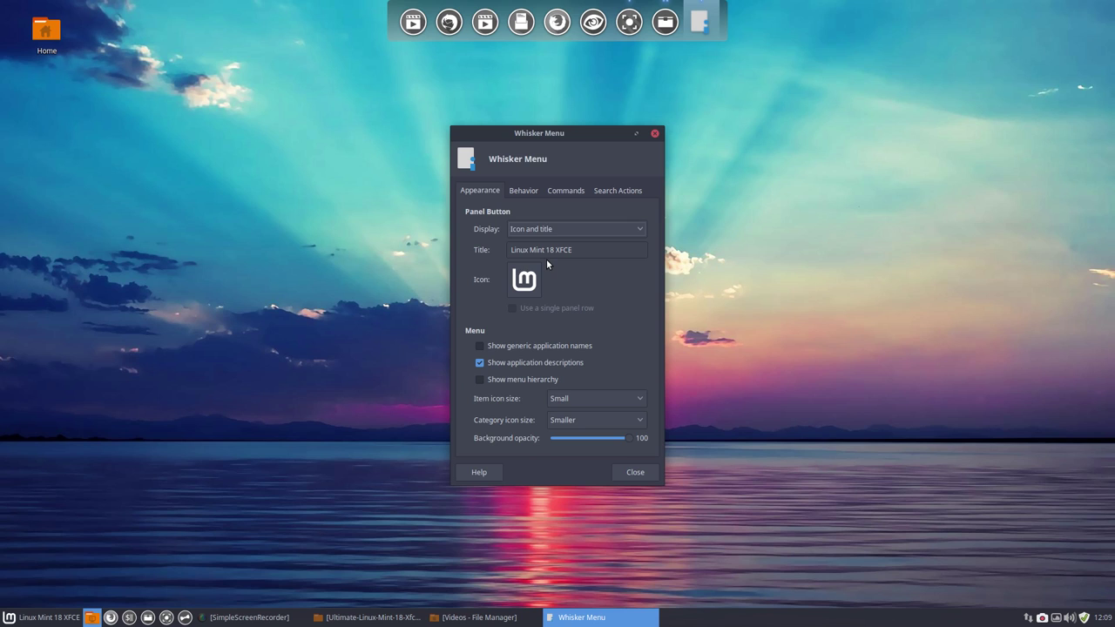
triple_click(541, 250)
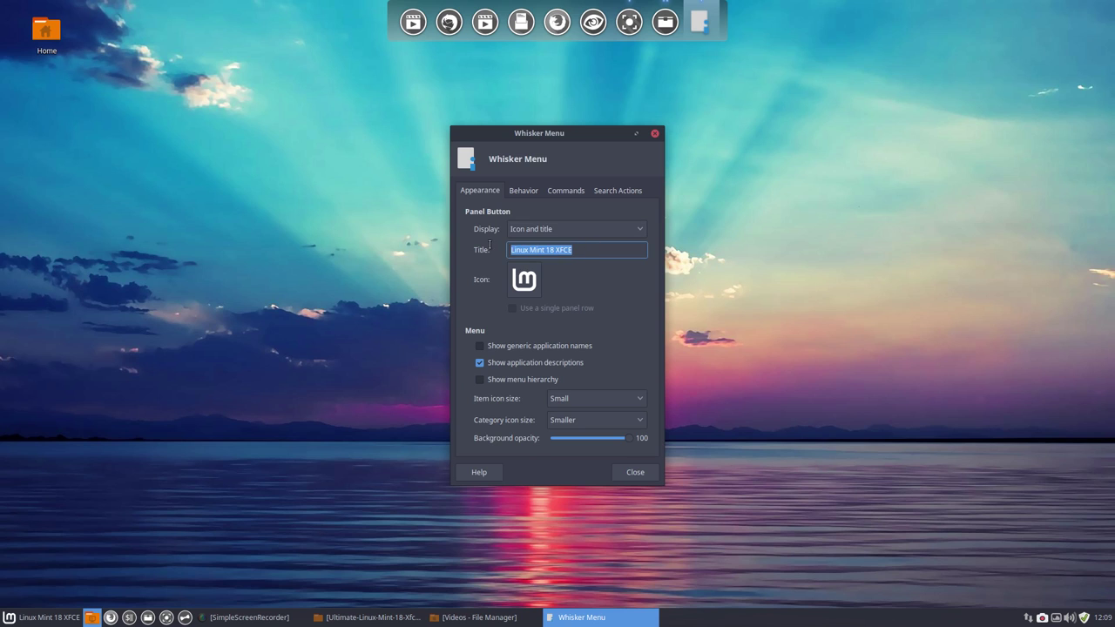
click(536, 230)
click(543, 230)
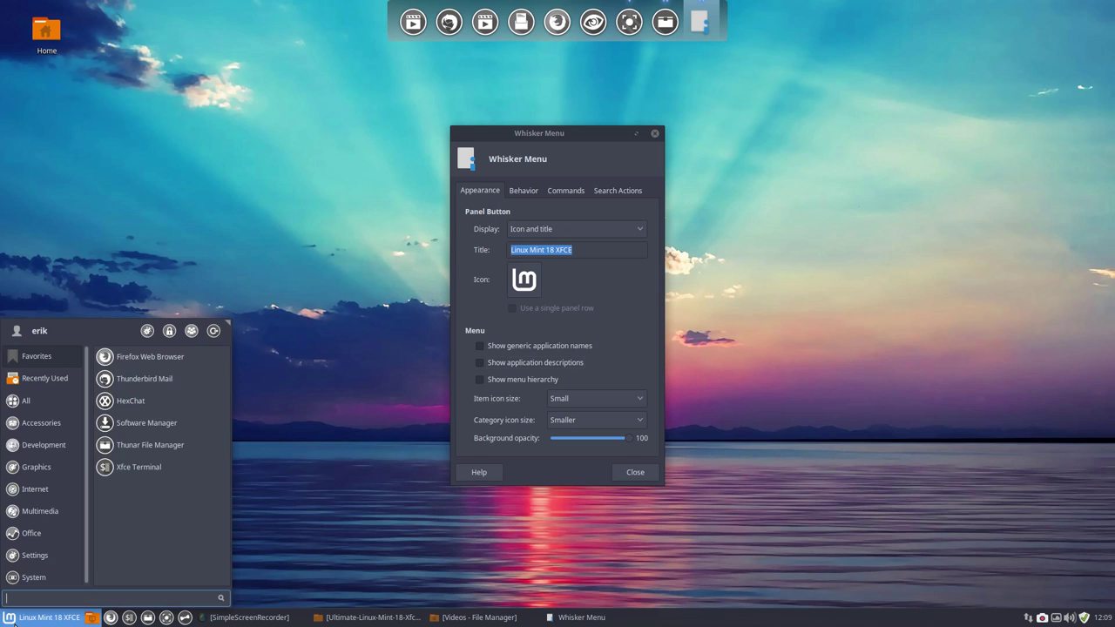
Step: Turn on Show application descriptions and preview them in the menu's Development category
click(39, 618)
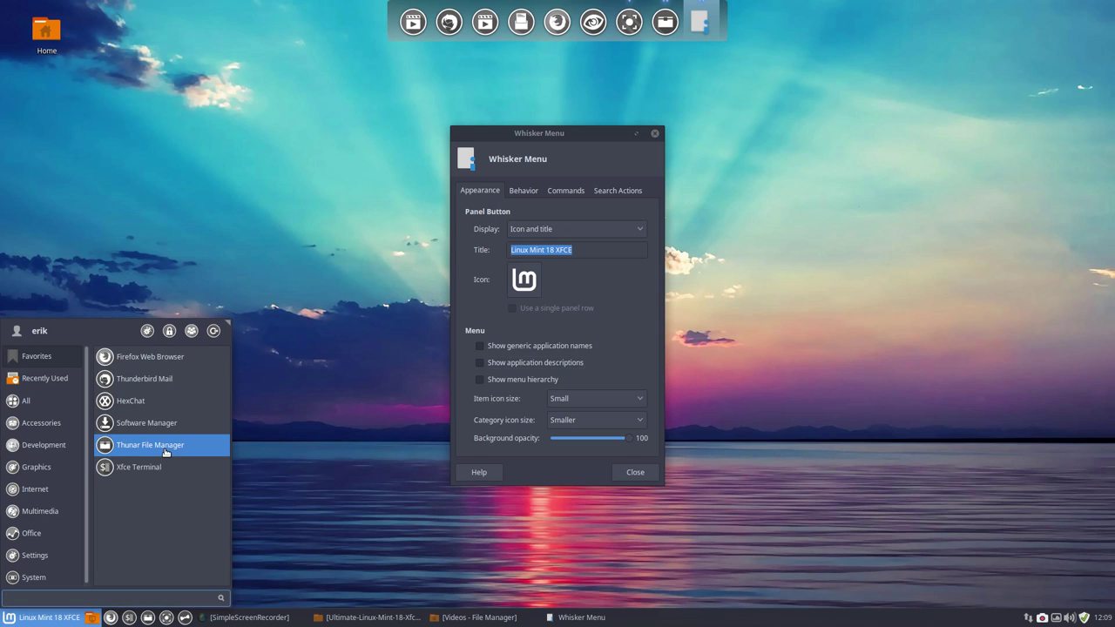
click(478, 366)
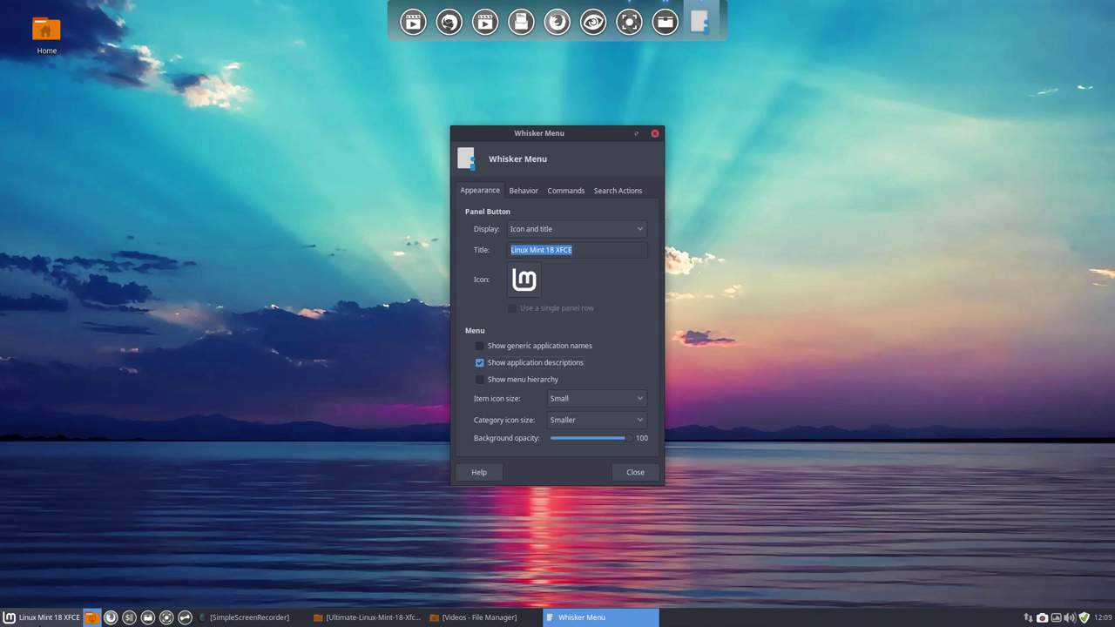
click(39, 618)
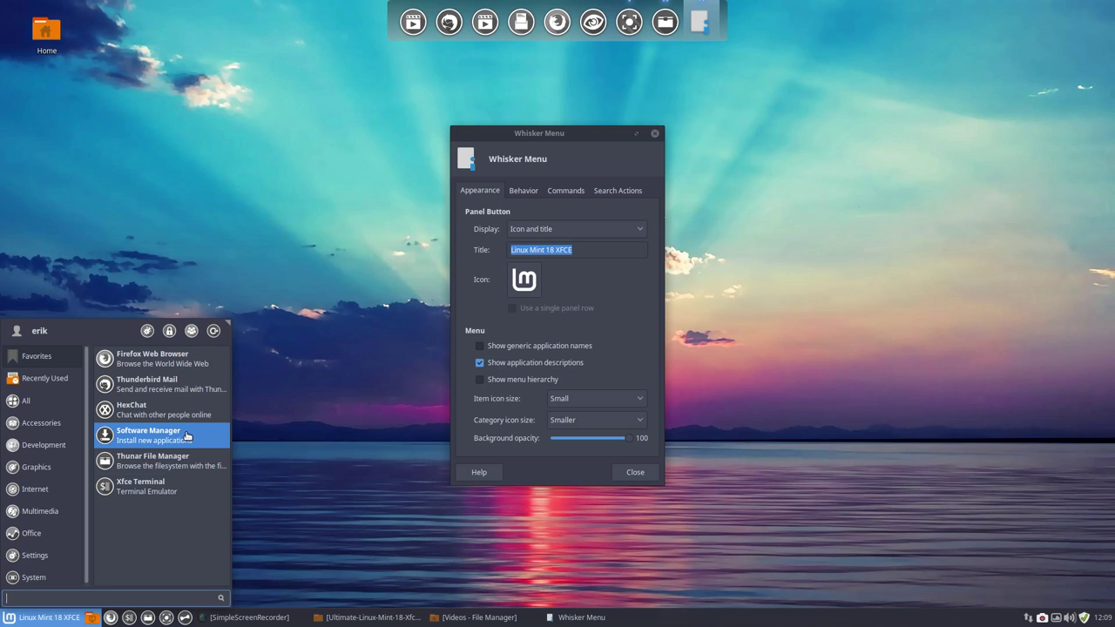
click(40, 445)
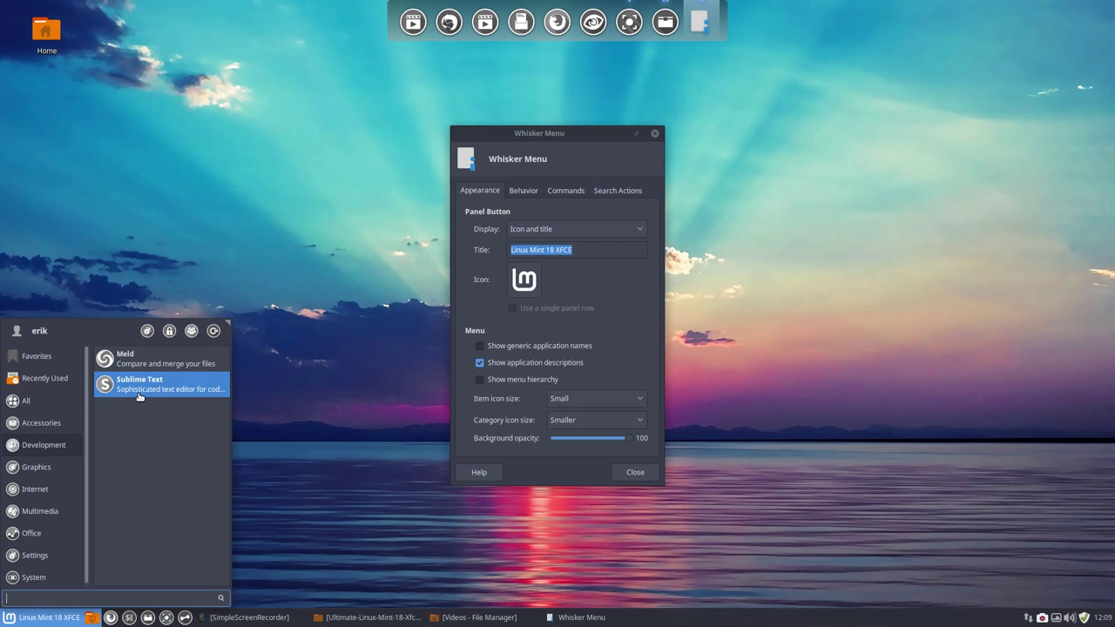
Step: Turn application descriptions back off and launch Xfce Terminal from the menu's Favorites
click(512, 364)
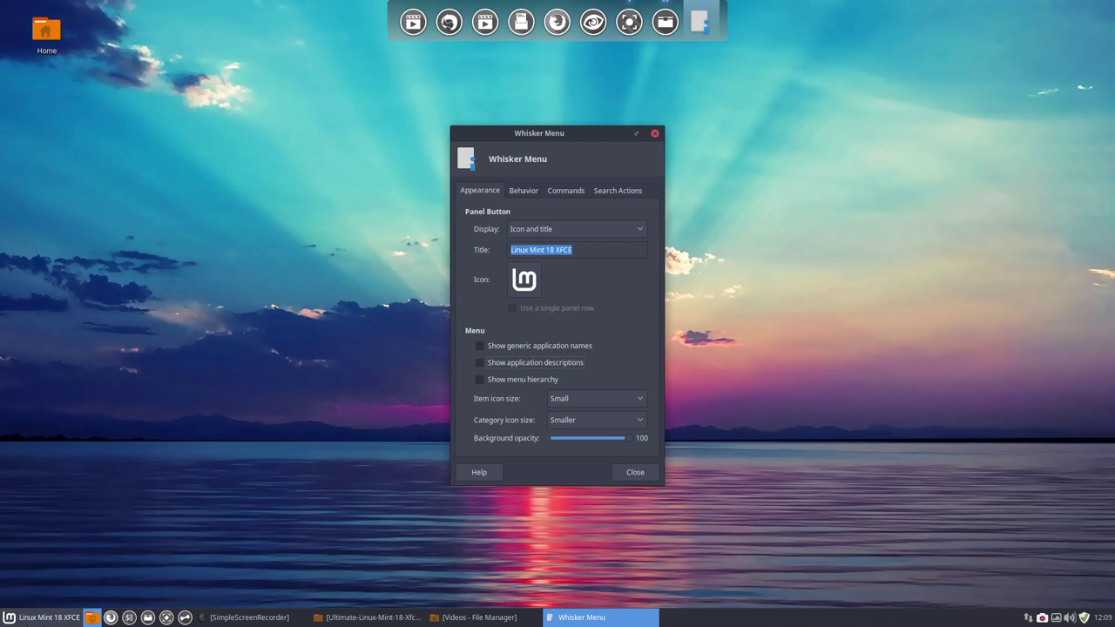
click(44, 618)
click(155, 471)
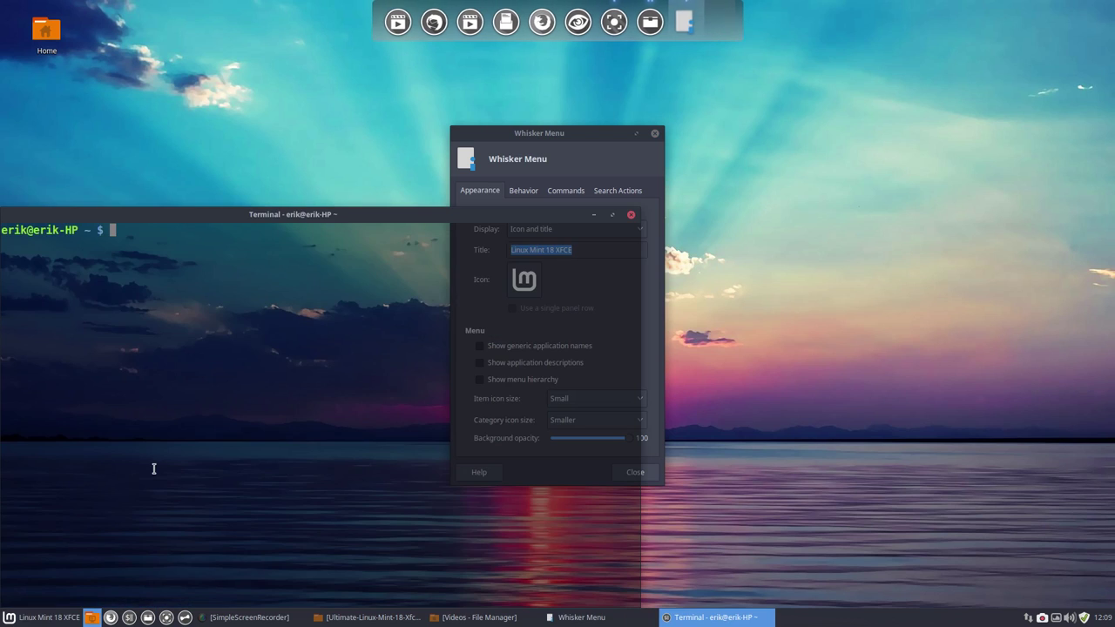
Step: Close the Terminal and change Category icon size from Smaller to Small, previewing the menu
click(629, 215)
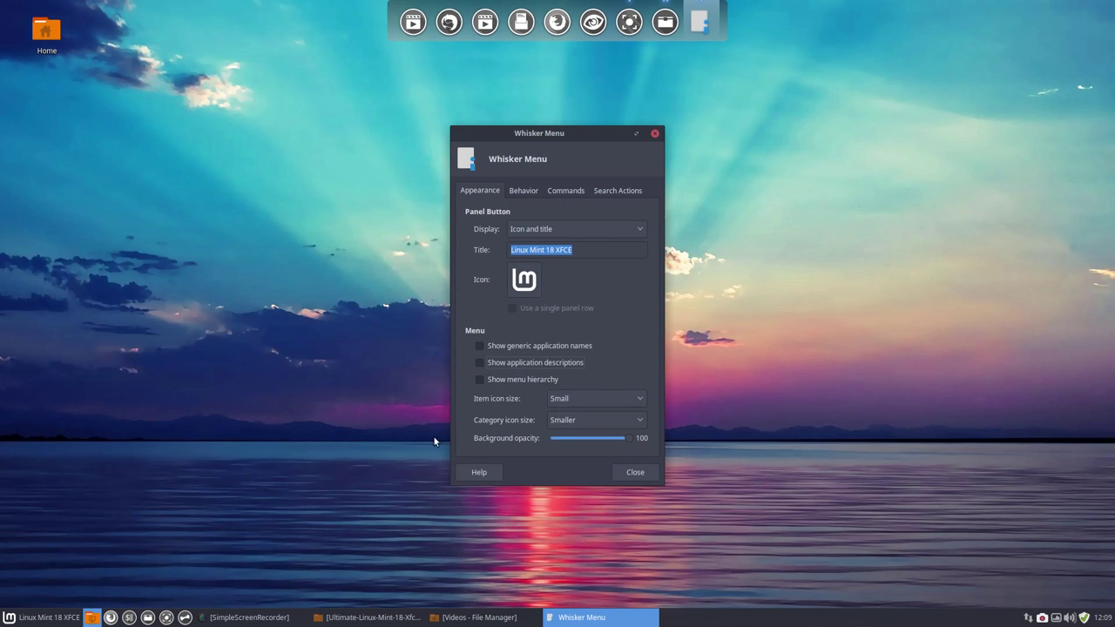
click(51, 618)
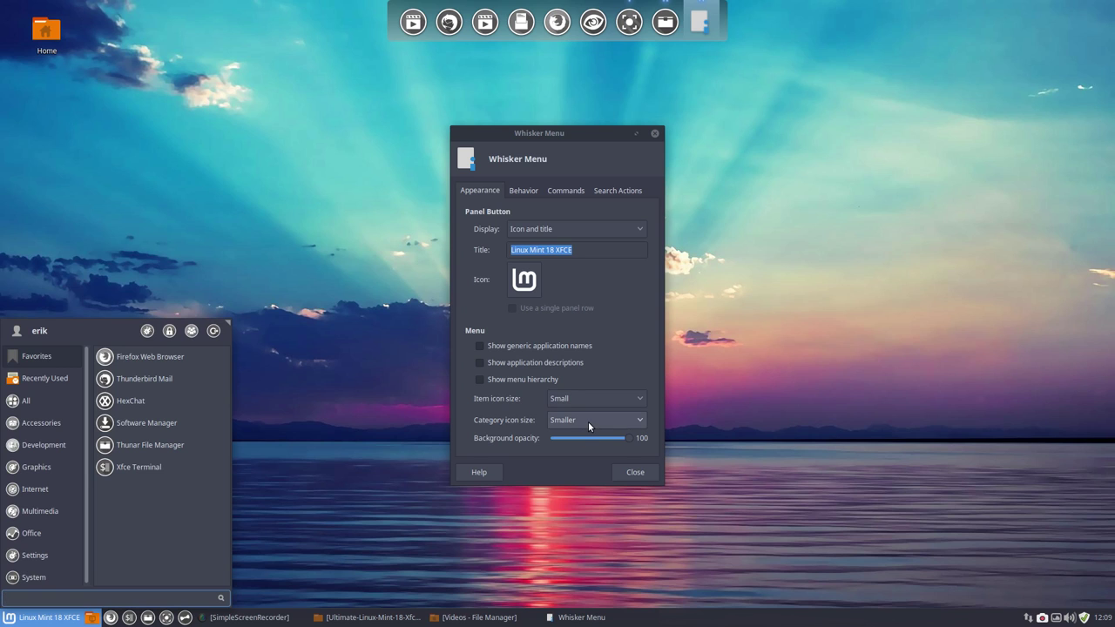
click(46, 402)
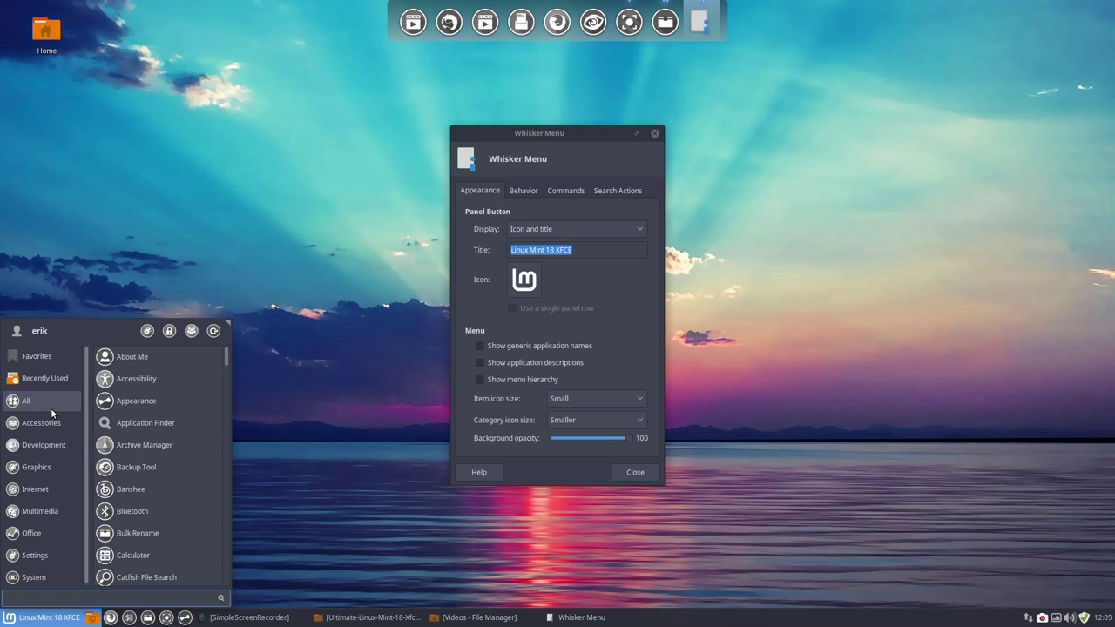
click(39, 555)
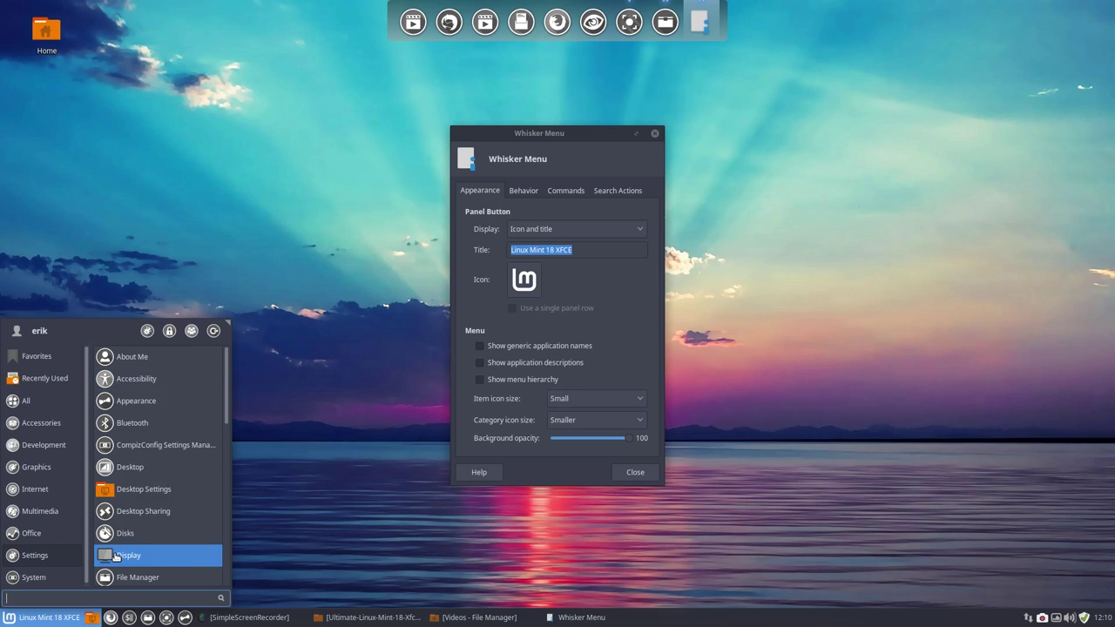
click(575, 419)
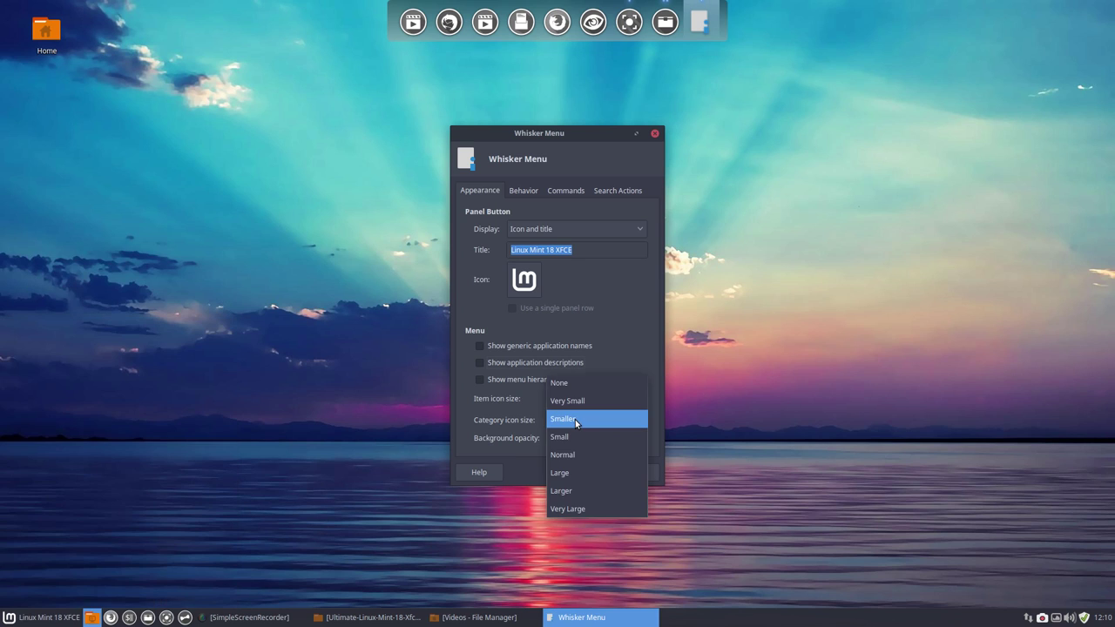
click(571, 435)
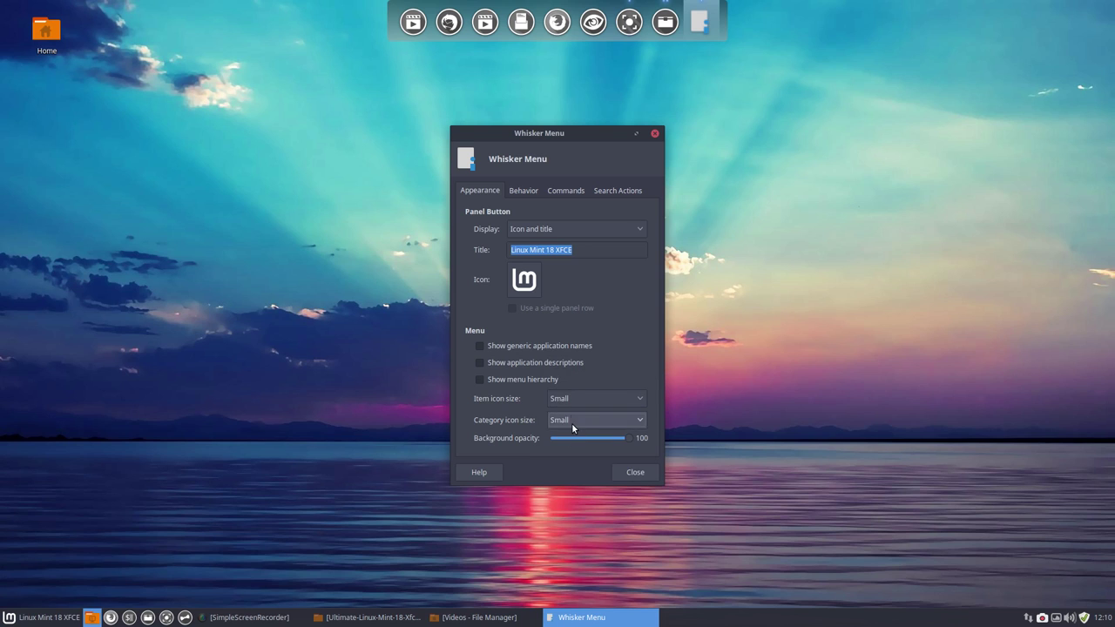
click(23, 612)
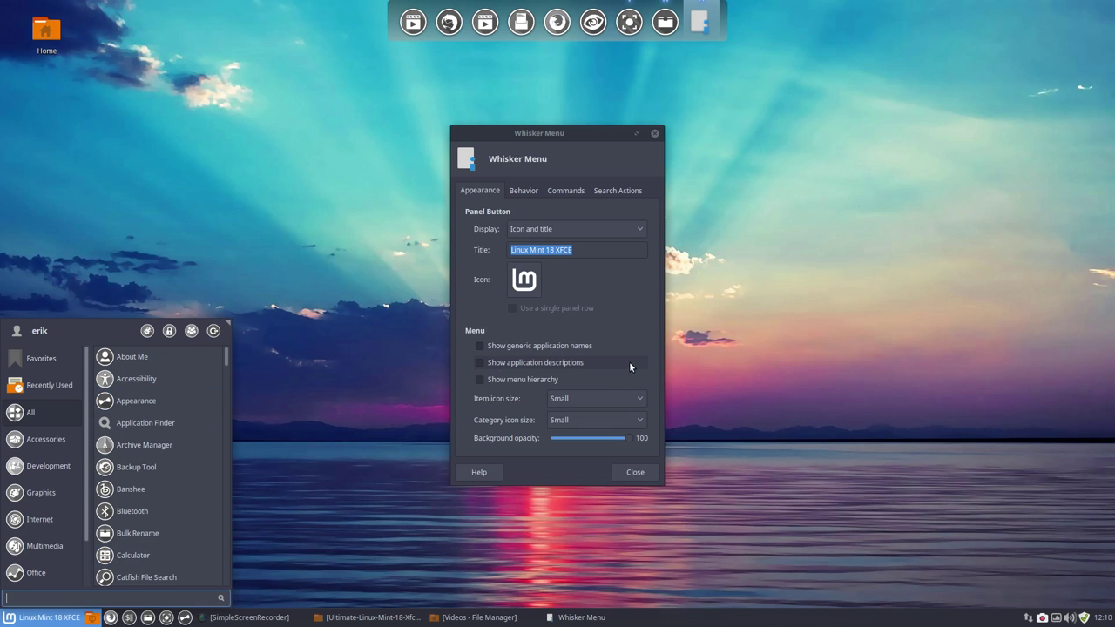
Step: Enlarge the application menu by dragging its top-right corner, then bring up the Behavior settings
drag(231, 328, 393, 280)
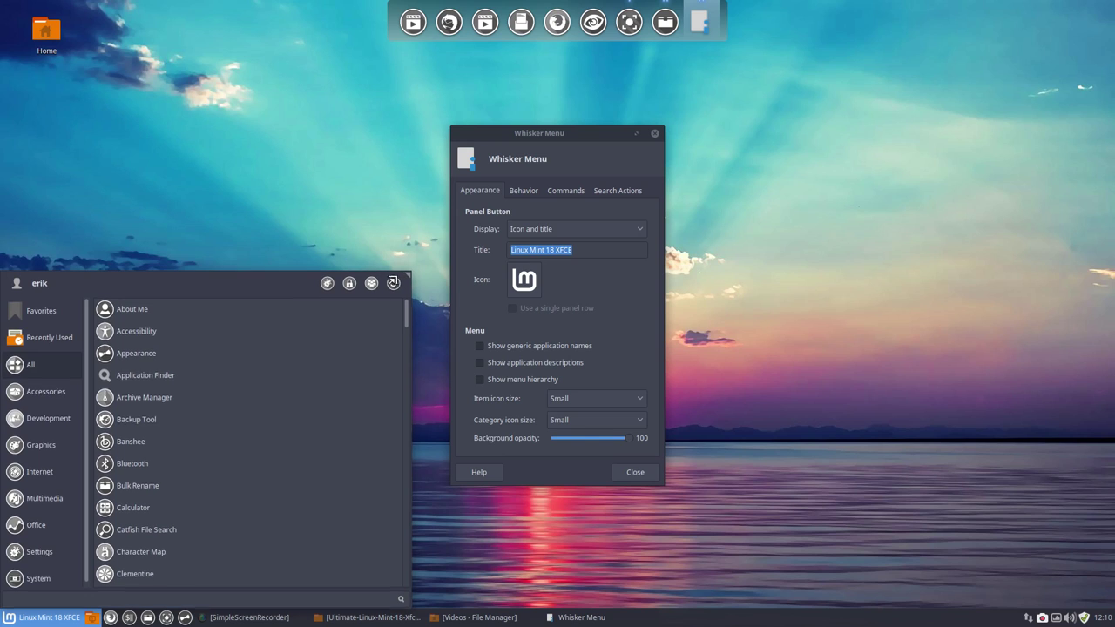
click(26, 582)
drag(405, 281, 409, 270)
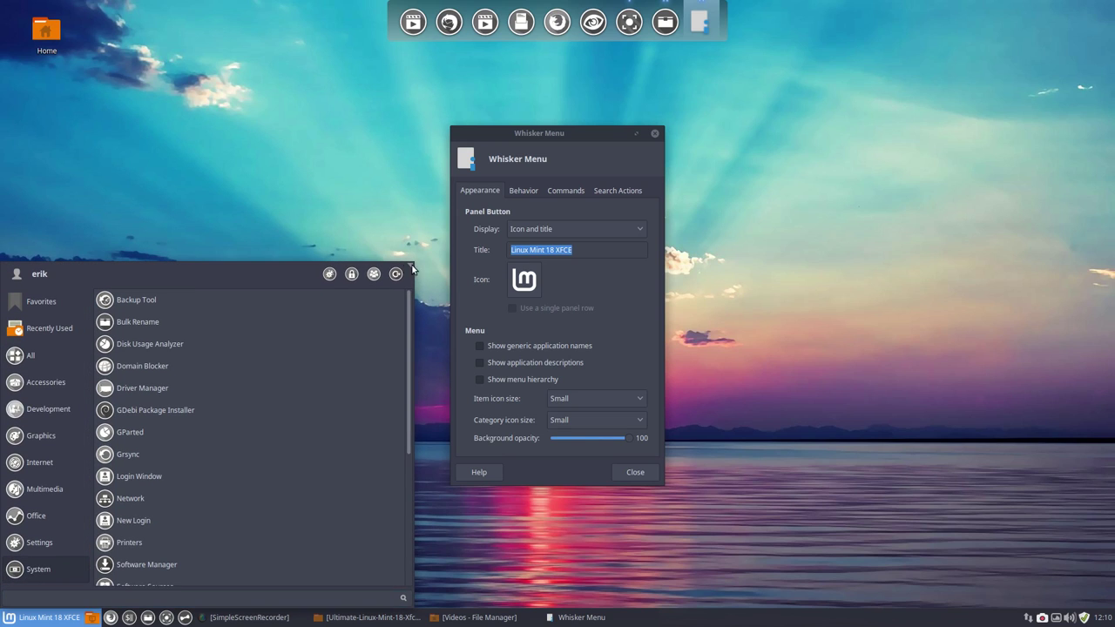
click(602, 339)
click(523, 191)
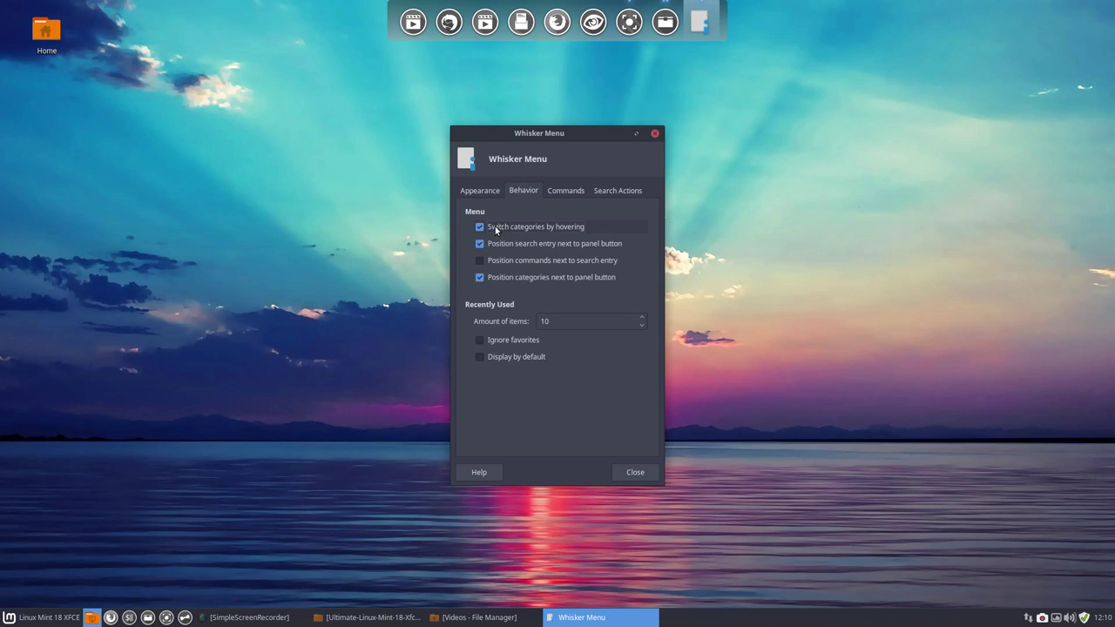
click(9, 618)
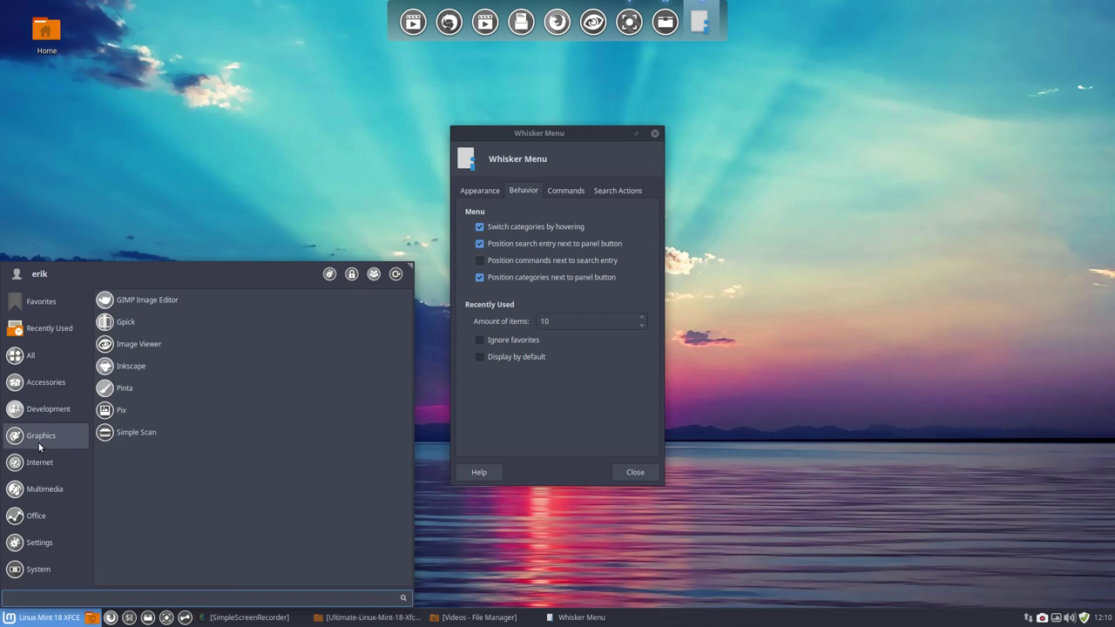
mouse_move(40, 562)
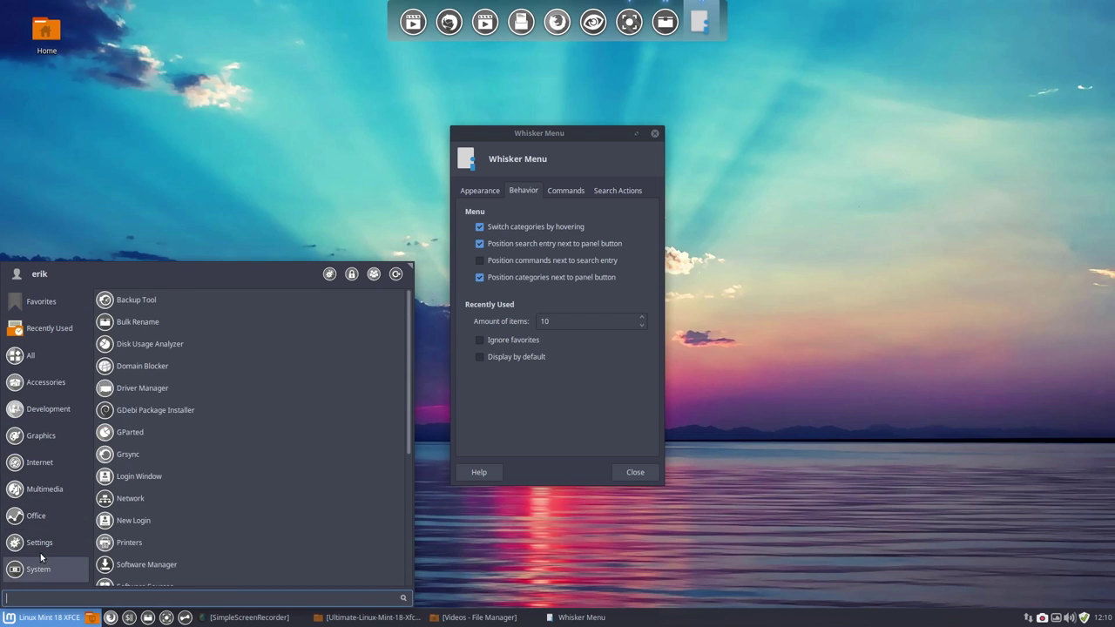
mouse_move(53, 354)
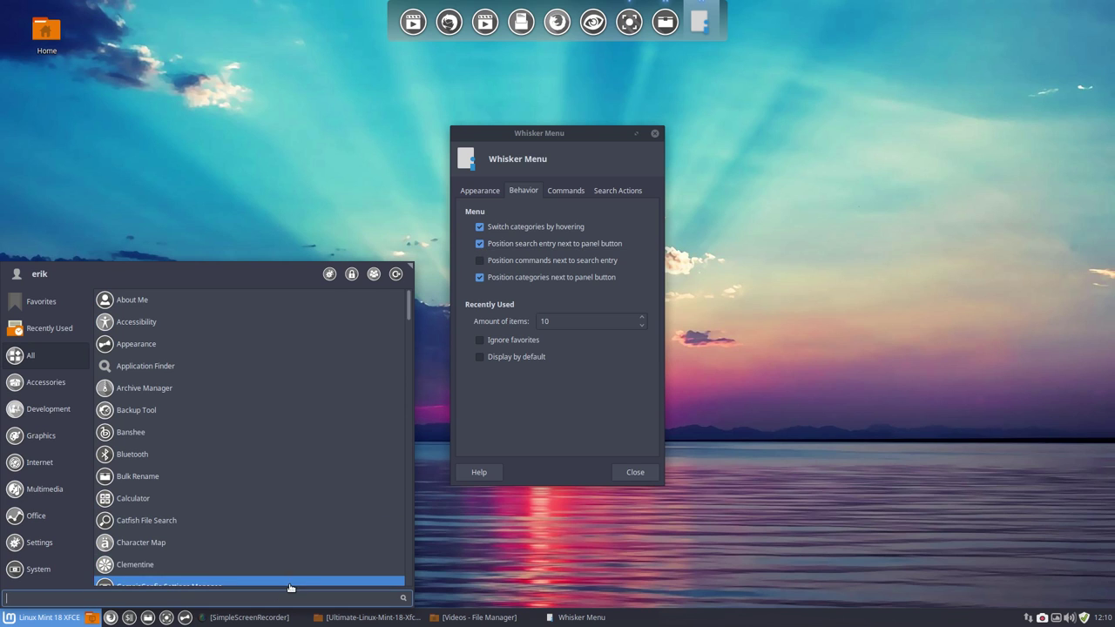
Step: Enable Position commands next to search entry and preview the menu
click(479, 262)
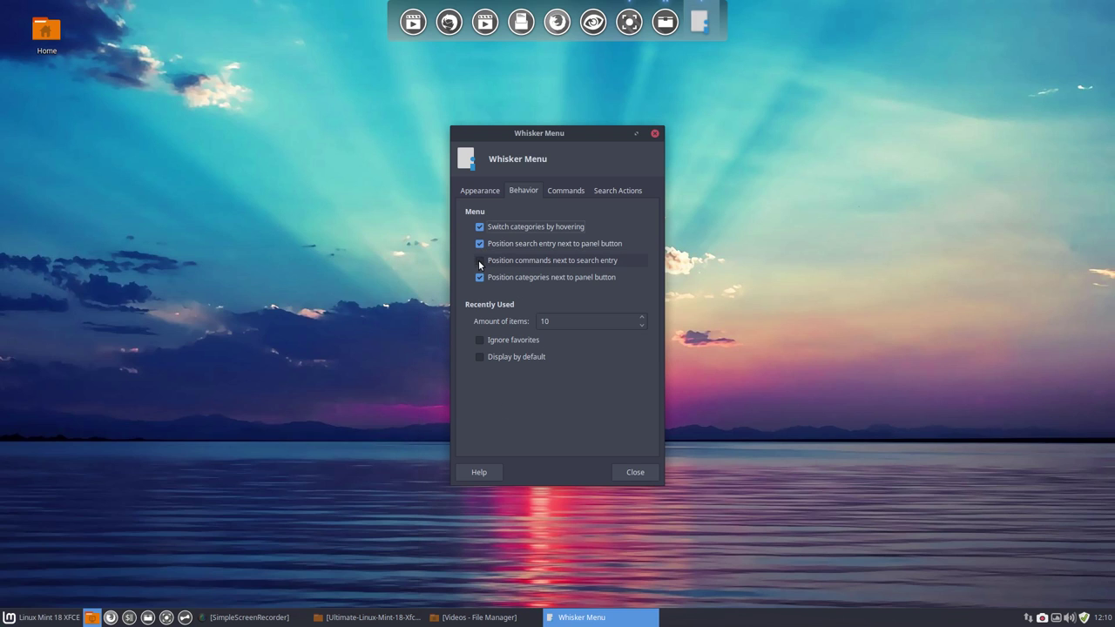
click(479, 260)
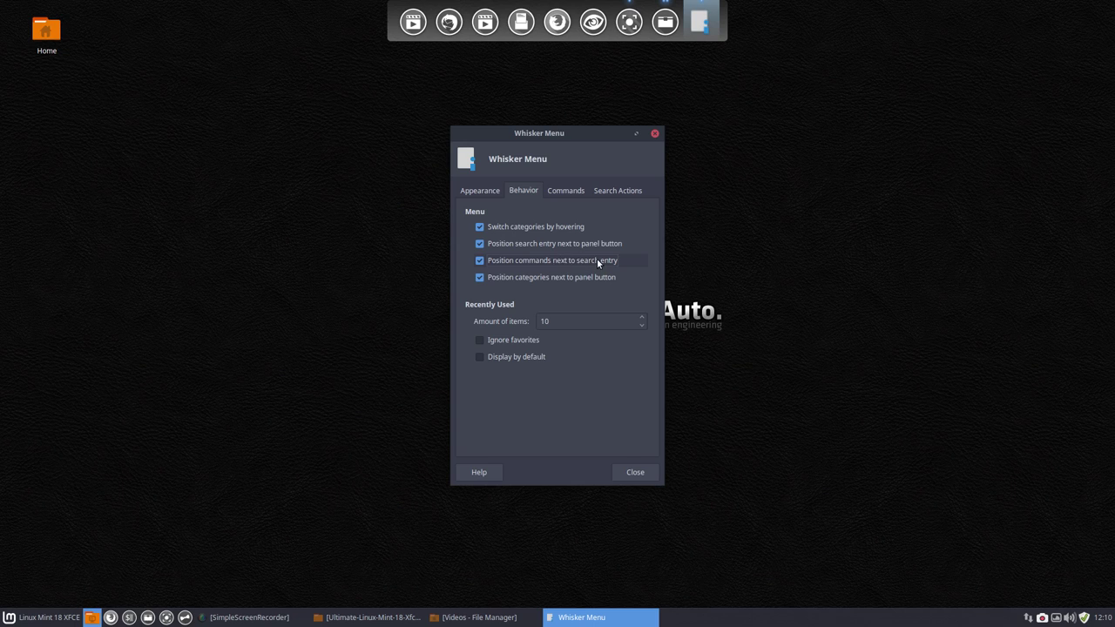
click(12, 619)
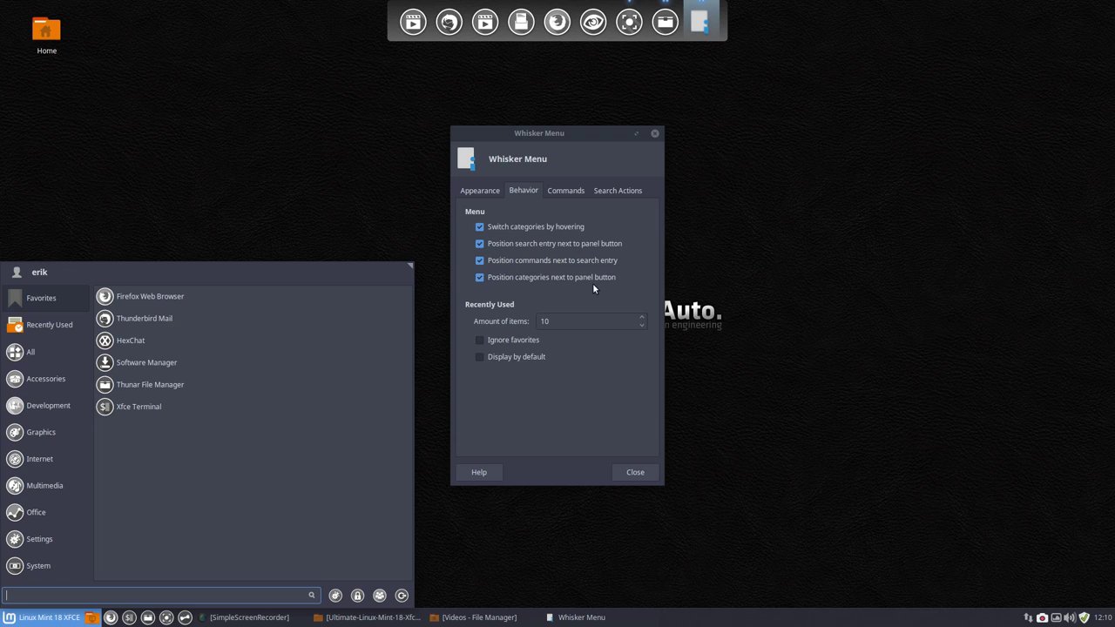
Step: Toggle Position categories next to panel button off and on, shrinking the menu to a compact size
click(480, 277)
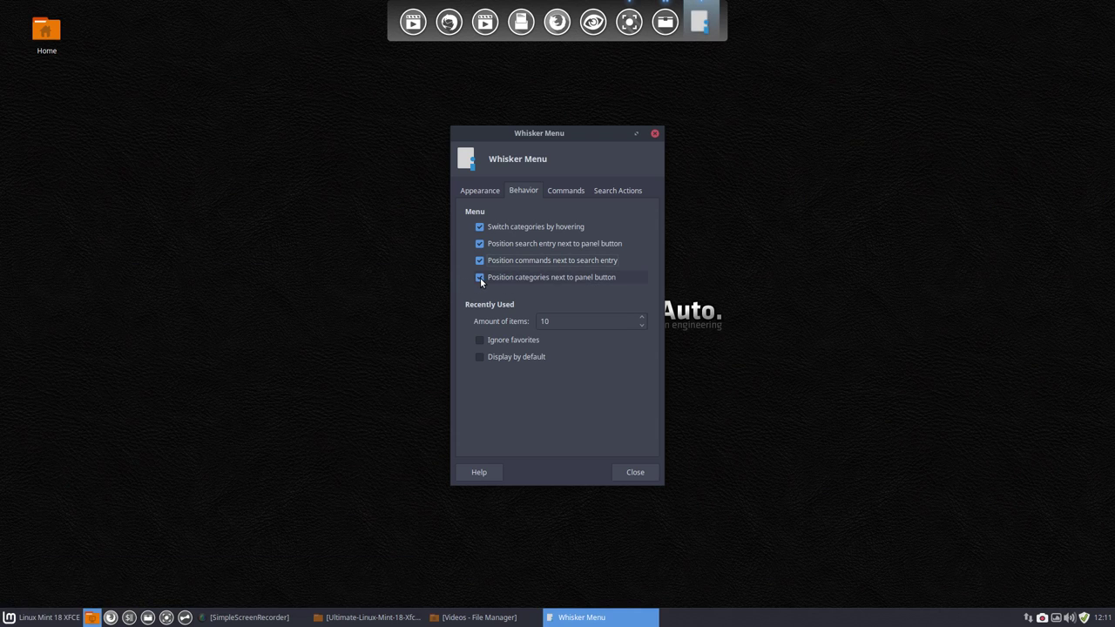
click(479, 277)
click(42, 615)
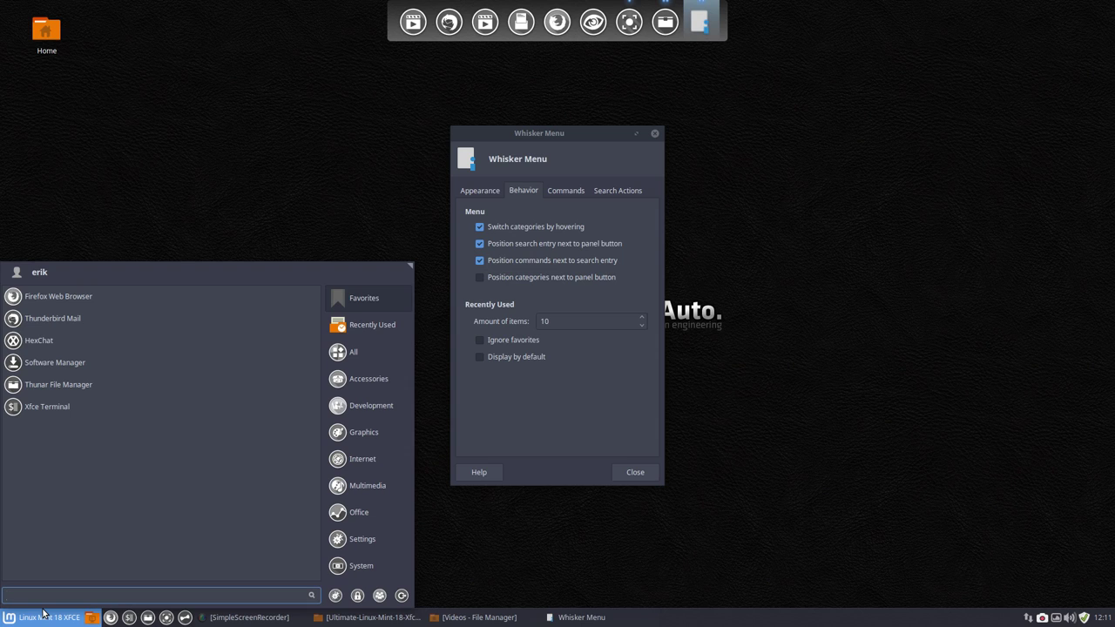
drag(409, 266, 261, 277)
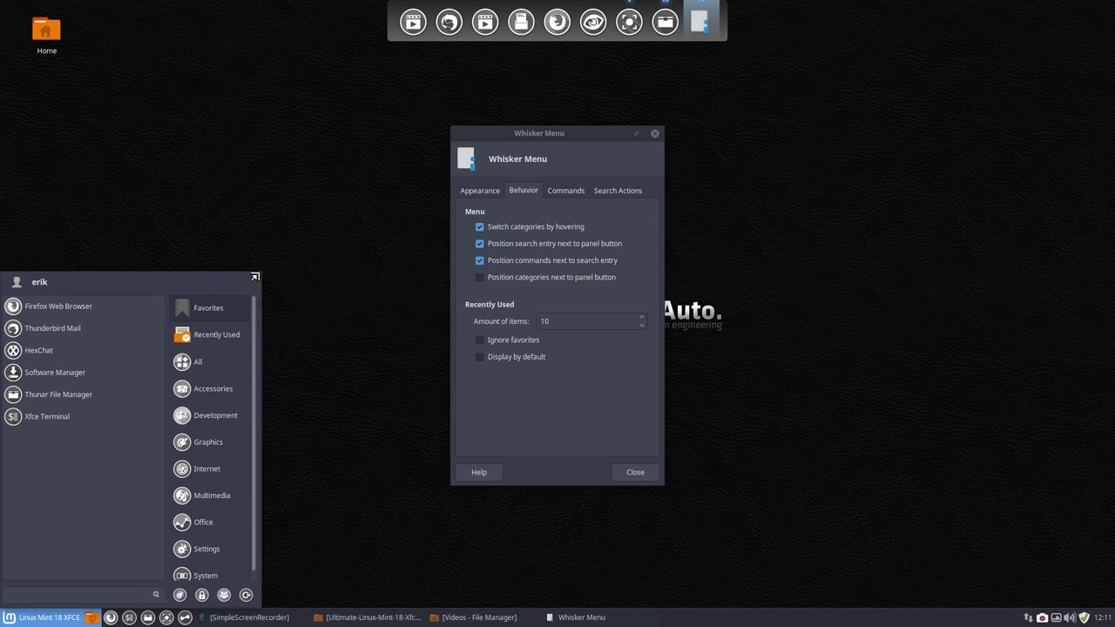
click(481, 285)
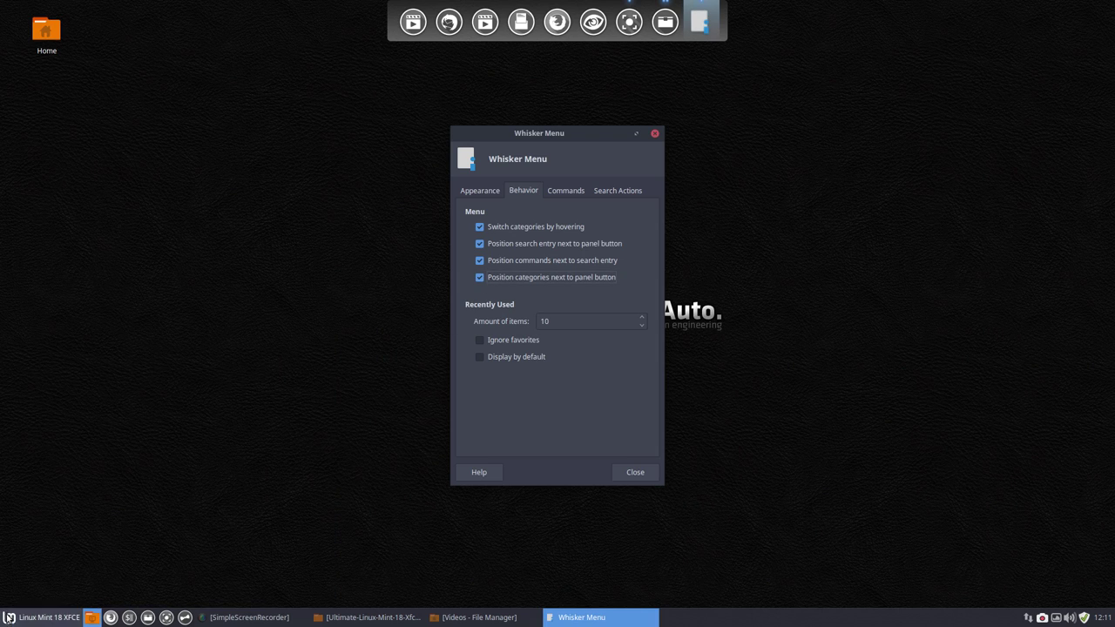
click(7, 619)
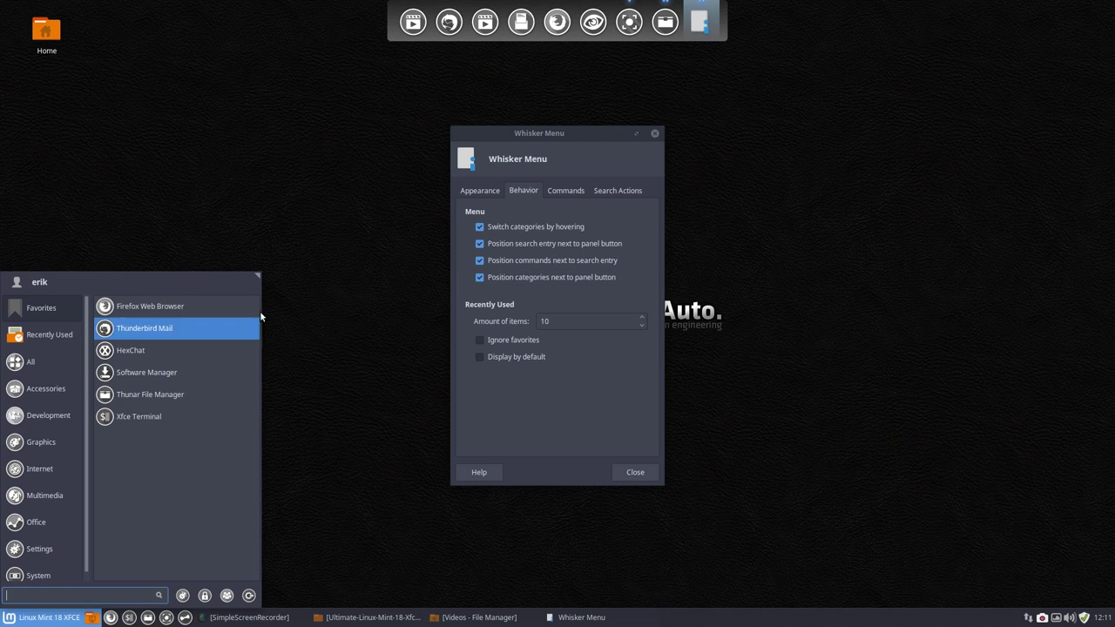
drag(258, 276, 273, 276)
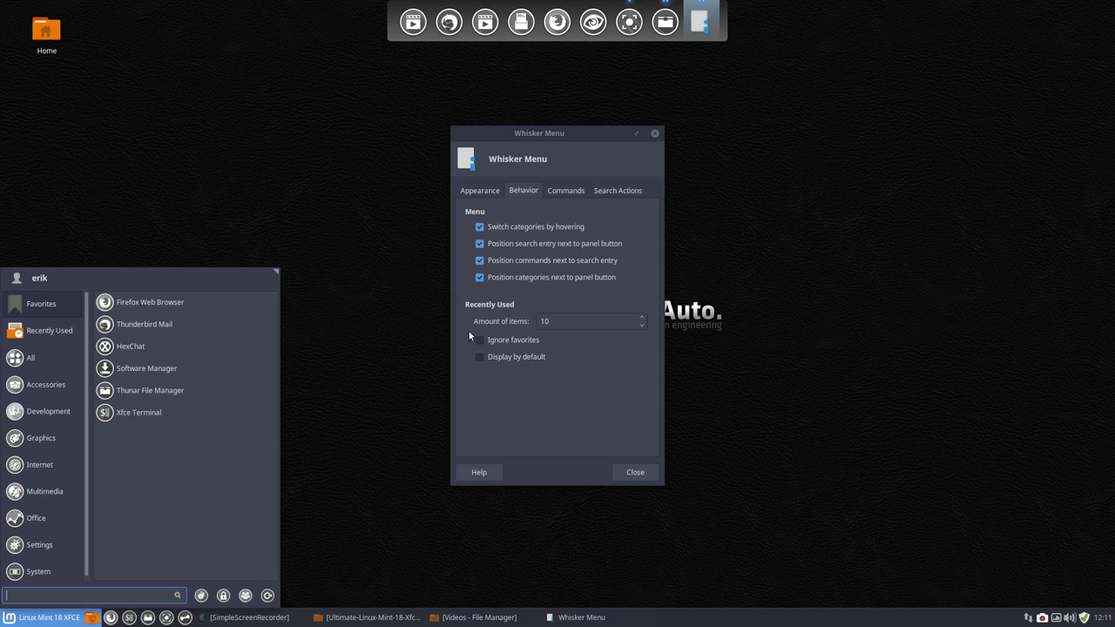
Step: Review the Commands and Search Actions settings, then close Whisker Menu Properties
click(562, 192)
click(572, 189)
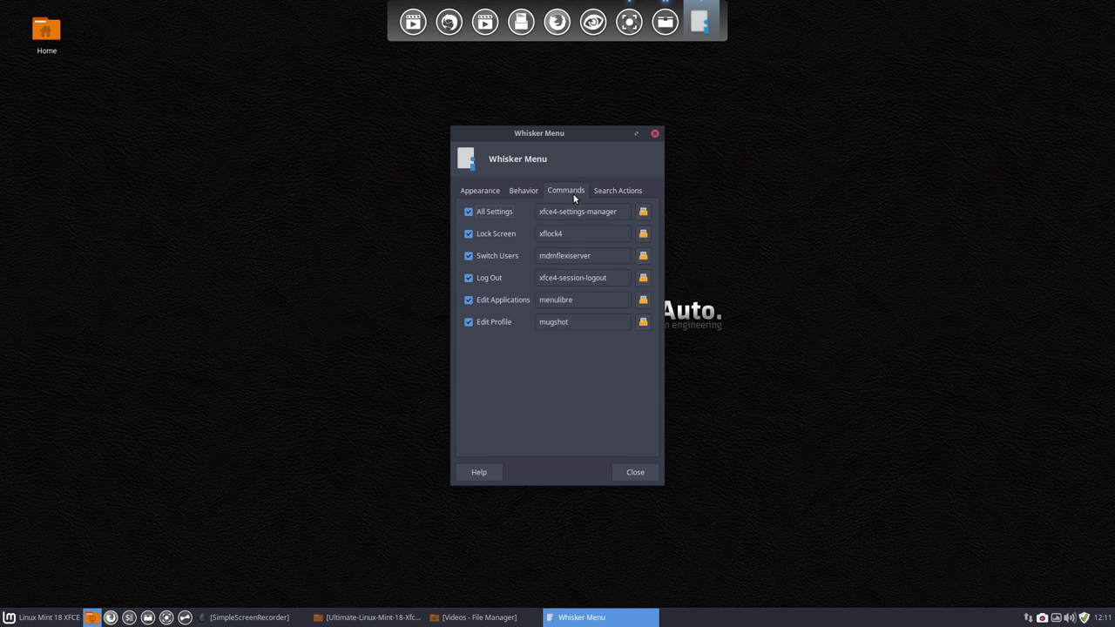
click(518, 191)
click(568, 191)
click(617, 191)
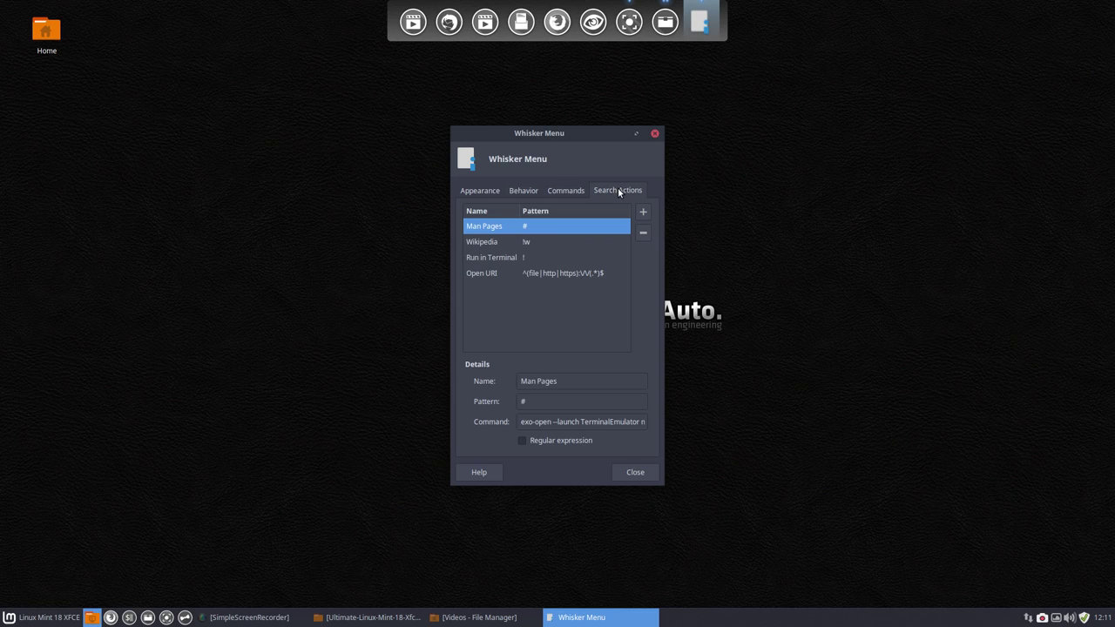
click(568, 191)
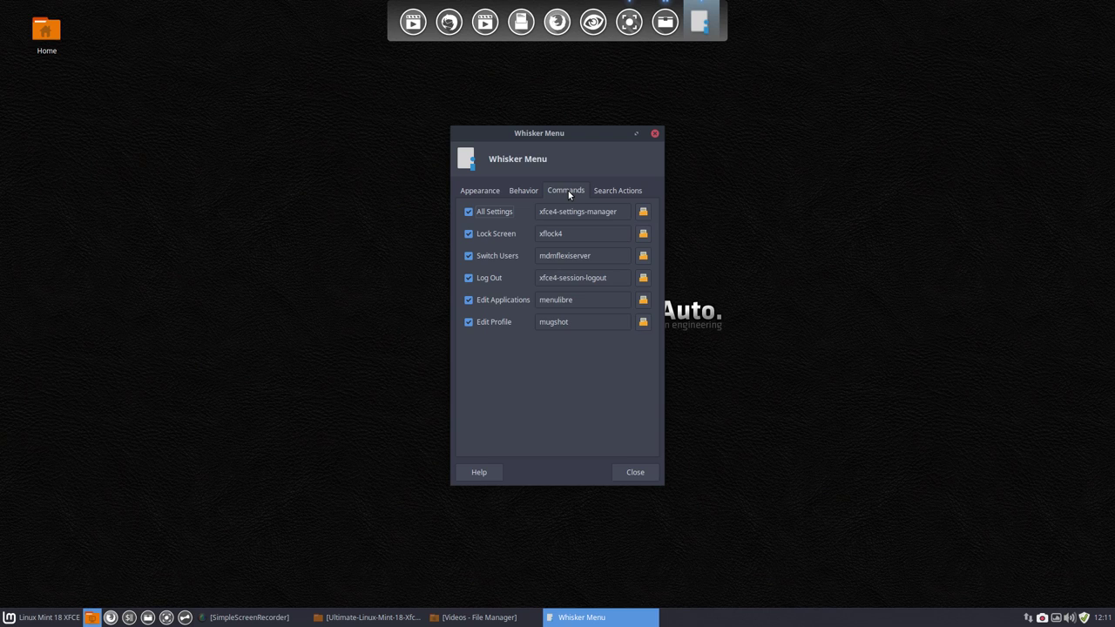
click(635, 472)
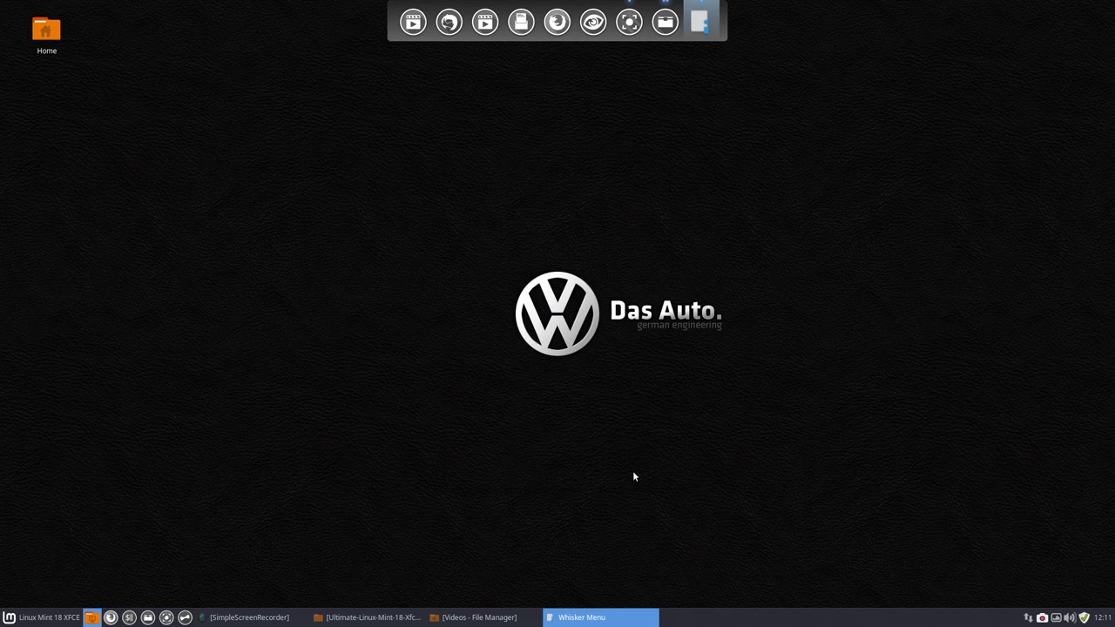
Step: Launch Mugshot from the menu's user name, apply the guitar stock avatar, and verify it in the menu
click(39, 617)
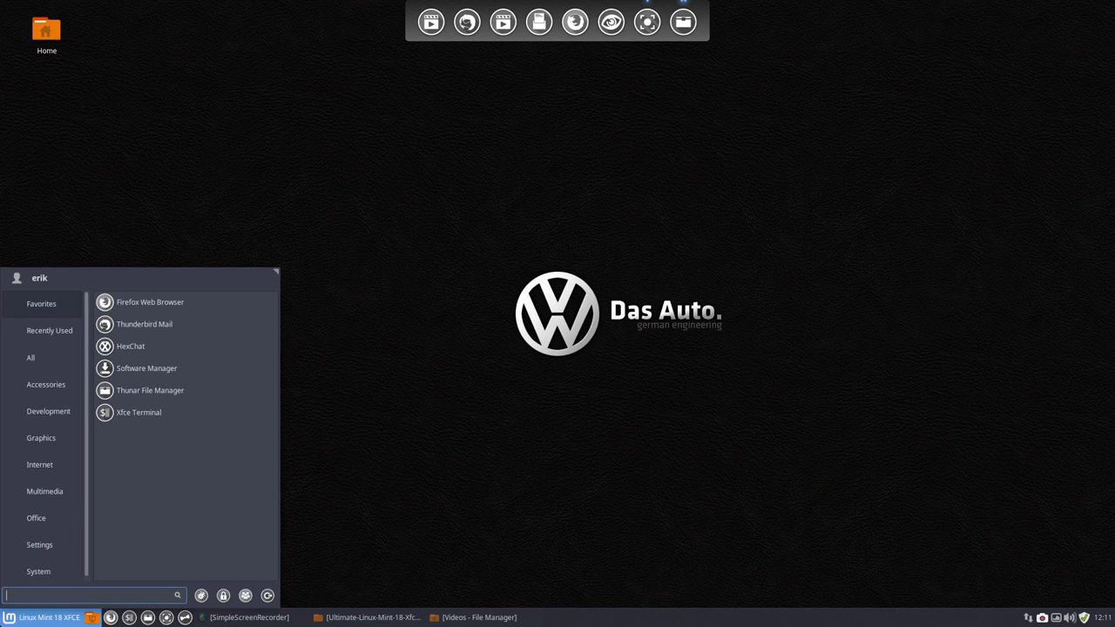
click(18, 280)
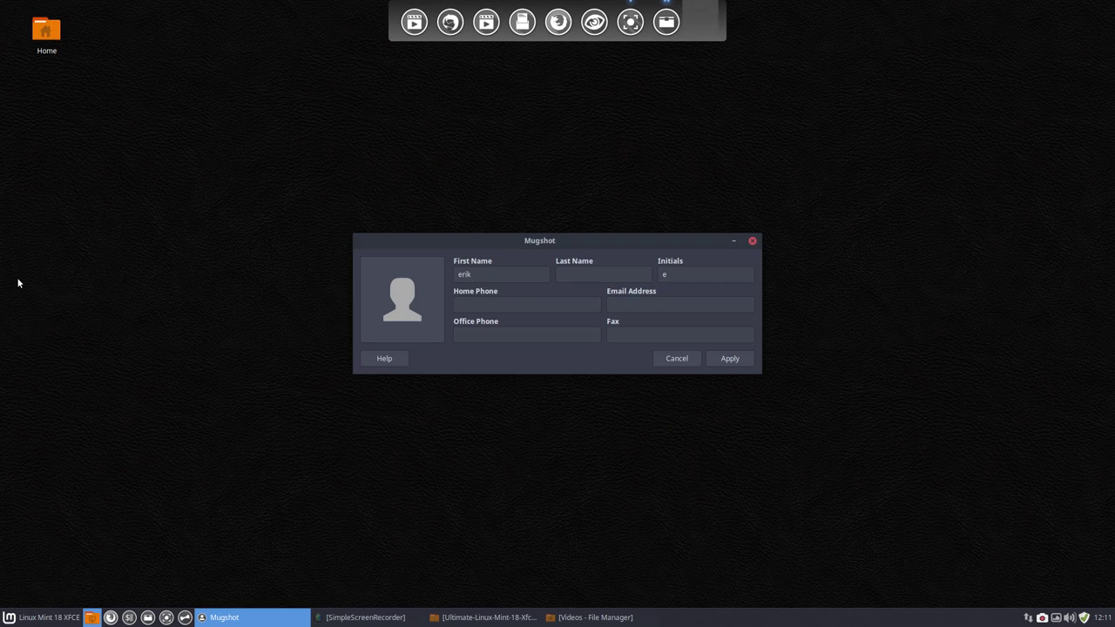
click(421, 315)
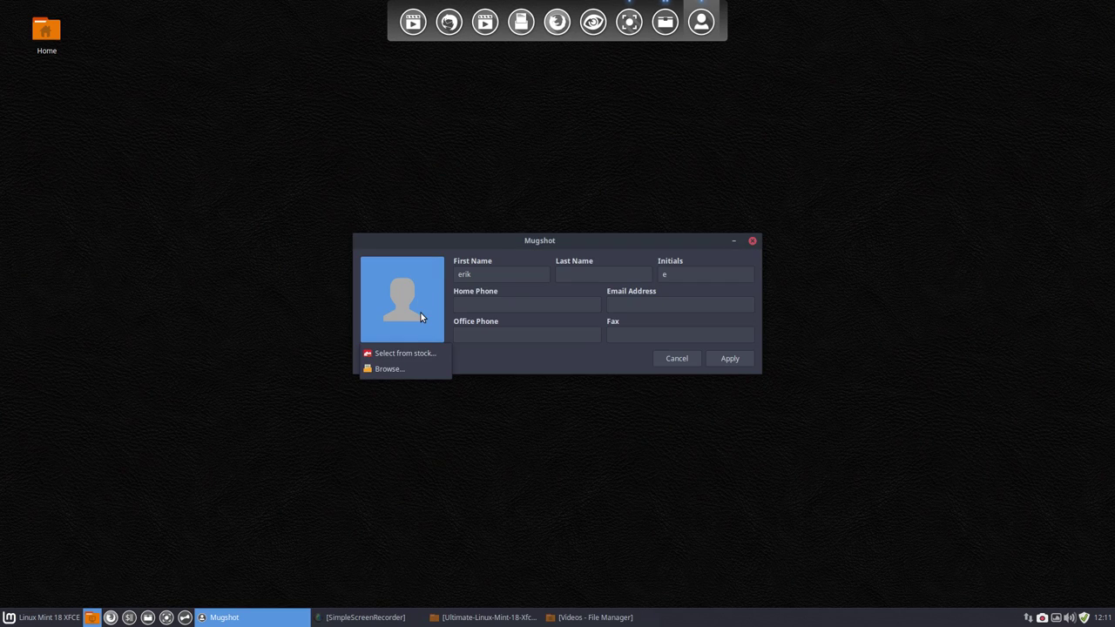
click(417, 356)
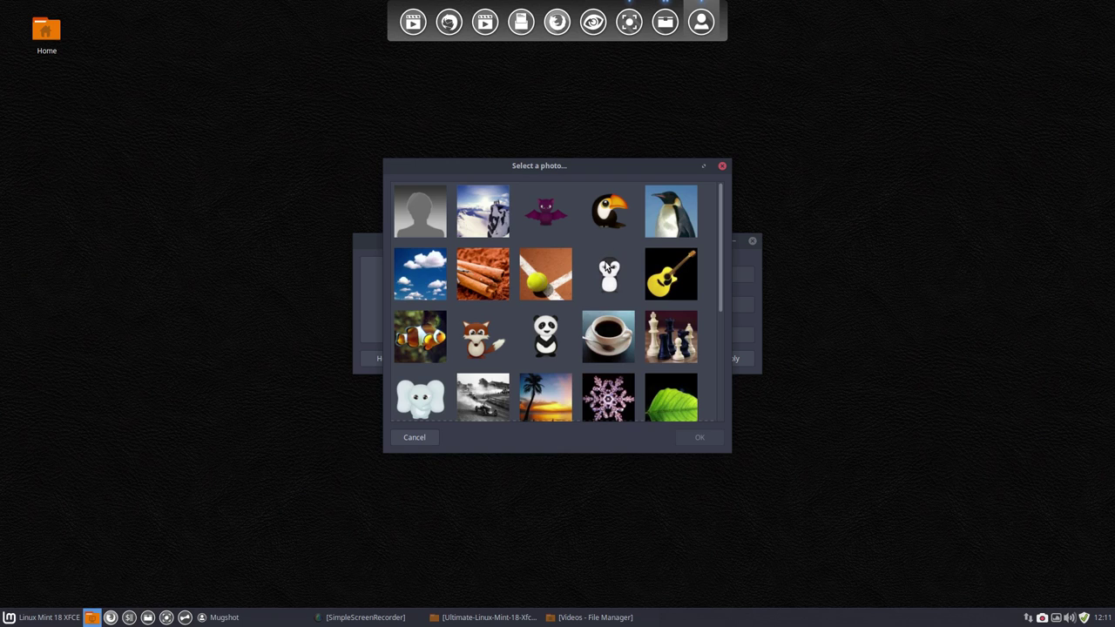
click(545, 349)
click(419, 402)
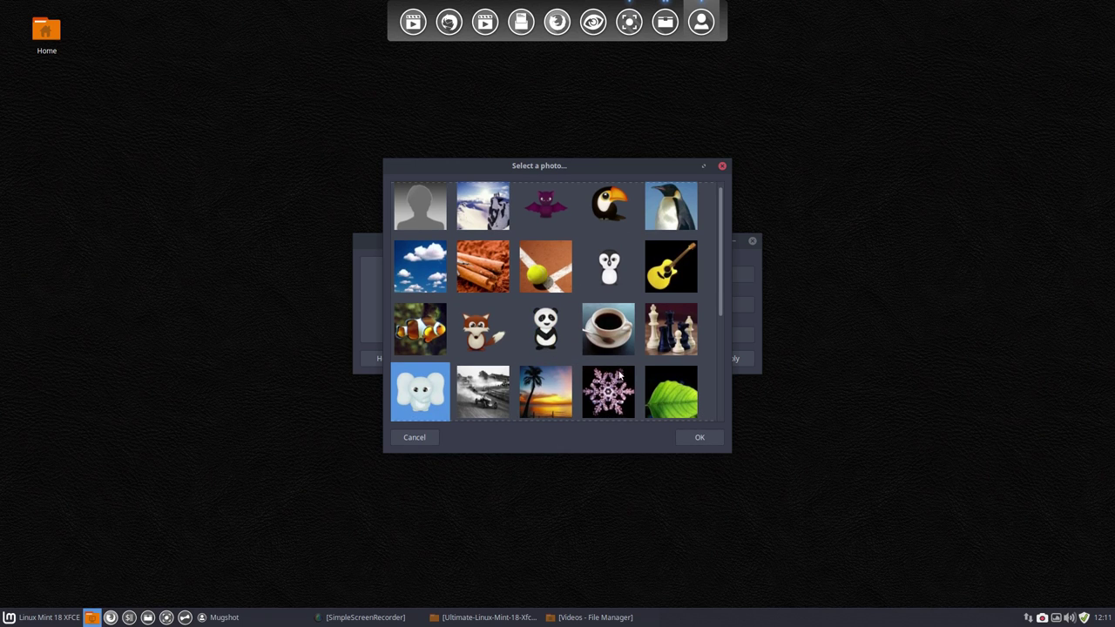
click(667, 264)
click(698, 438)
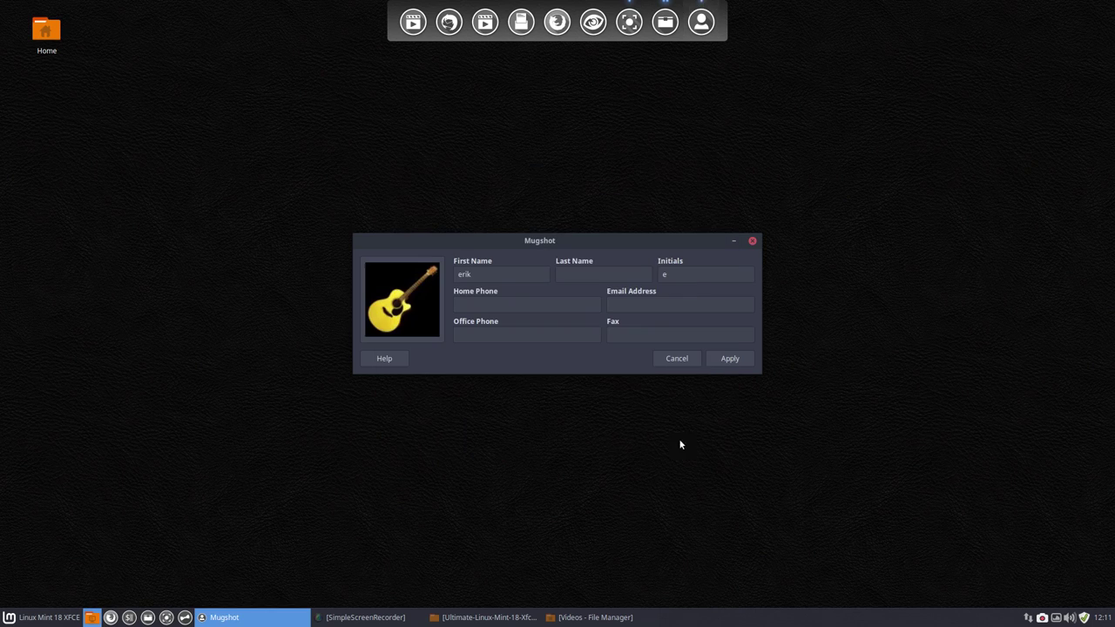
click(725, 358)
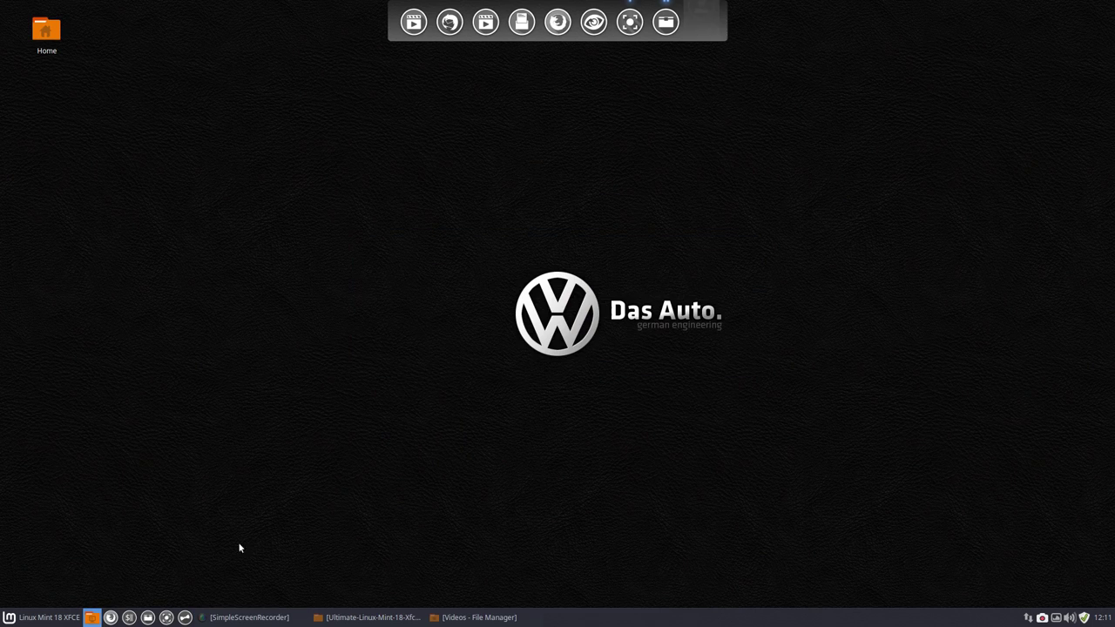
click(11, 618)
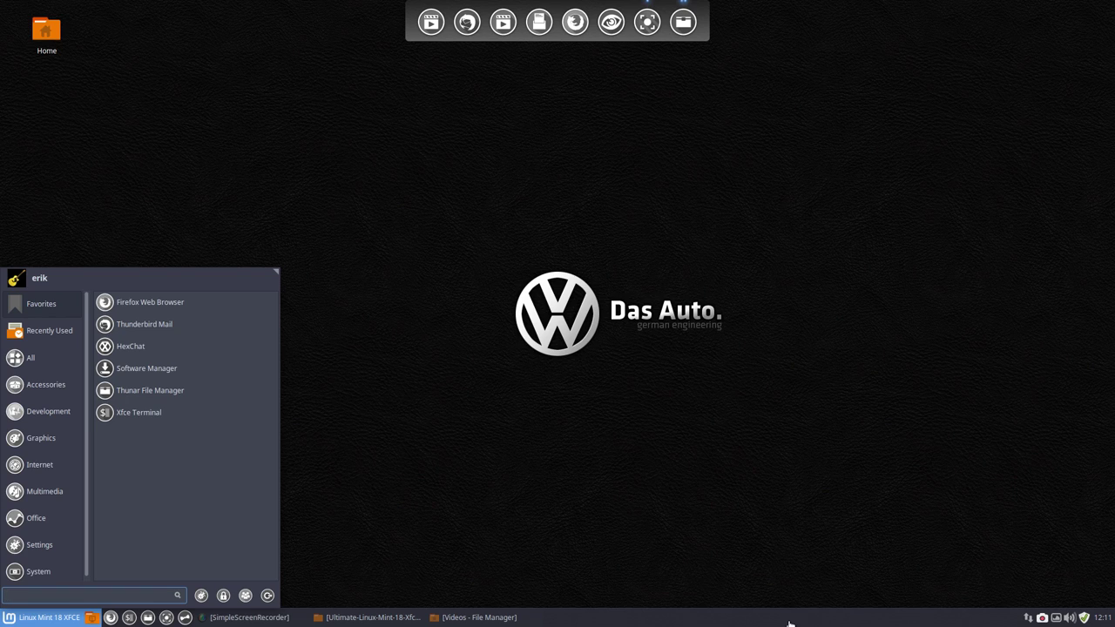
Step: Close the menu and choose Panel > Panel Preferences… from the button's right-click menu
click(35, 621)
right_click(33, 621)
mouse_move(33, 620)
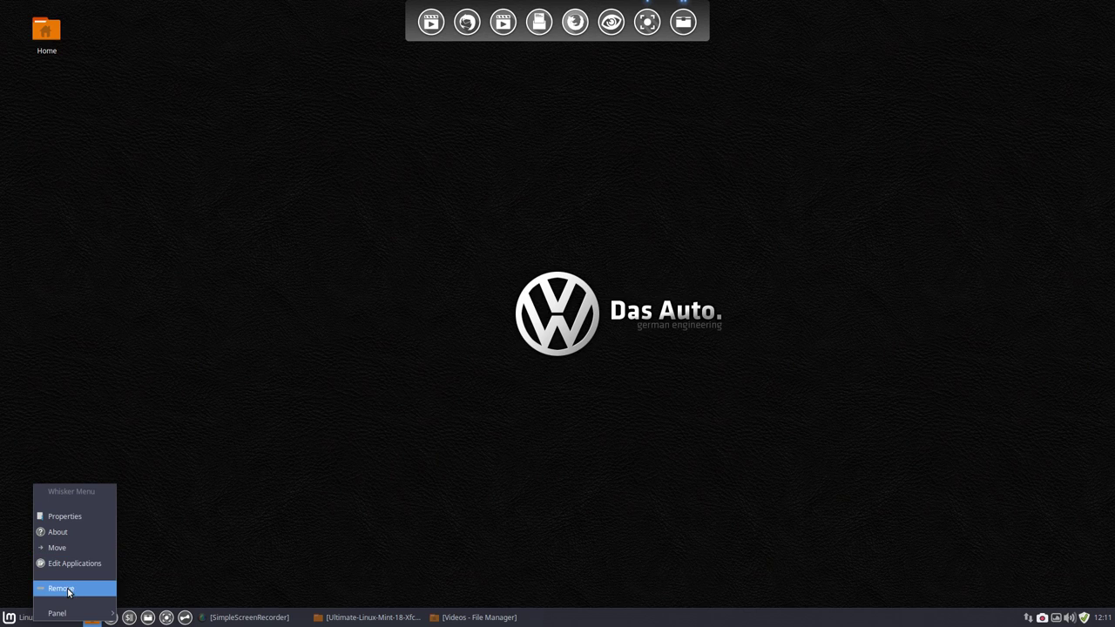
mouse_move(88, 616)
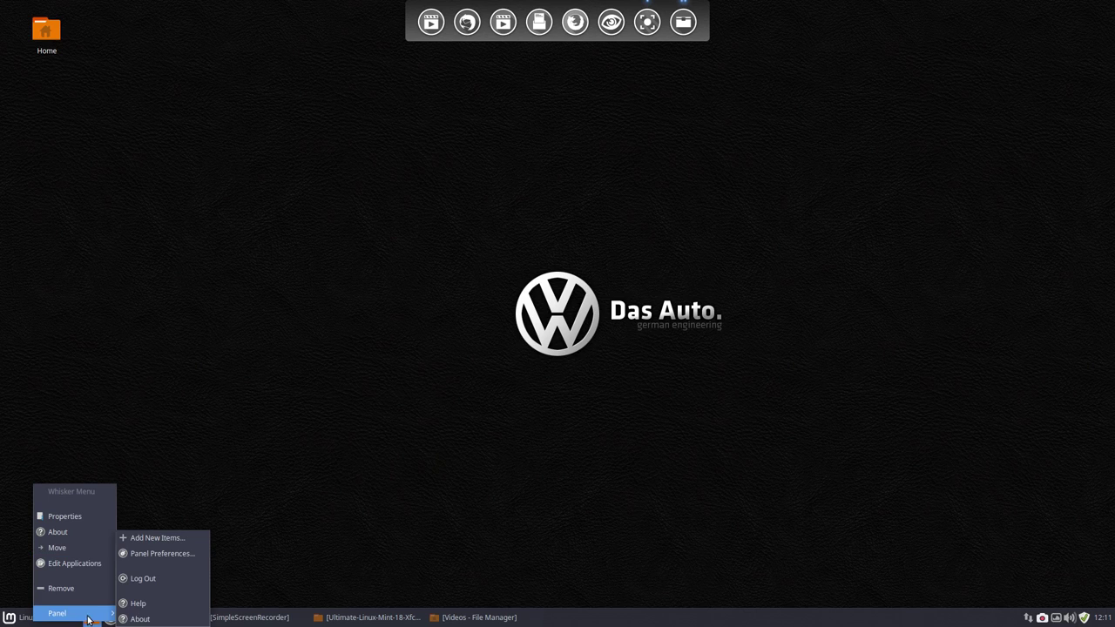
click(156, 553)
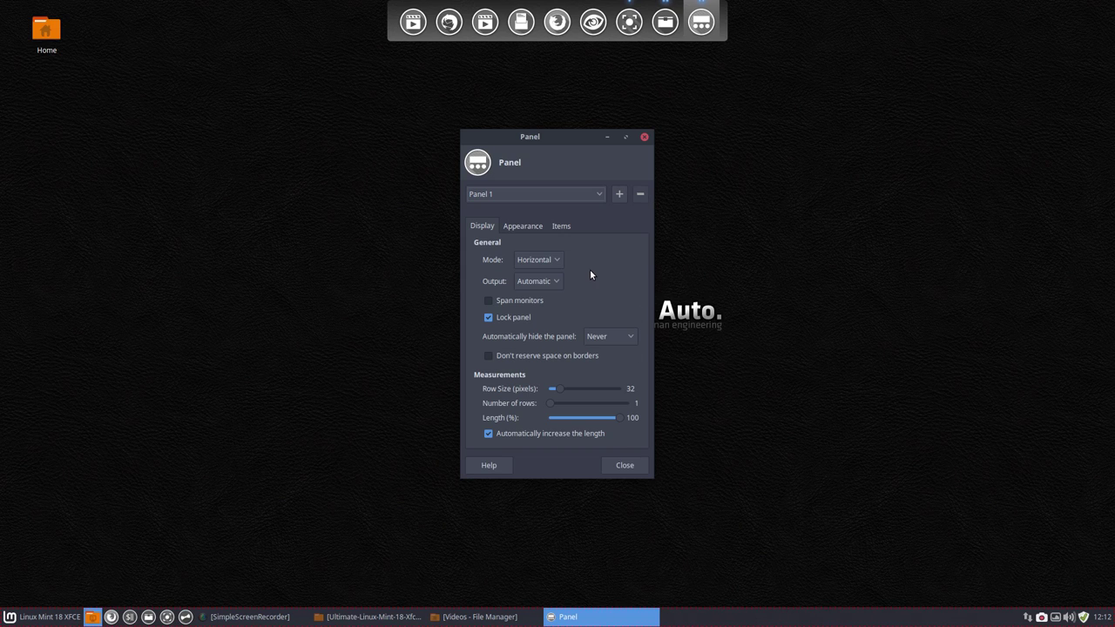
Step: Toggle Span monitors on and off, unlock the panel, and move it to the top edge
click(512, 301)
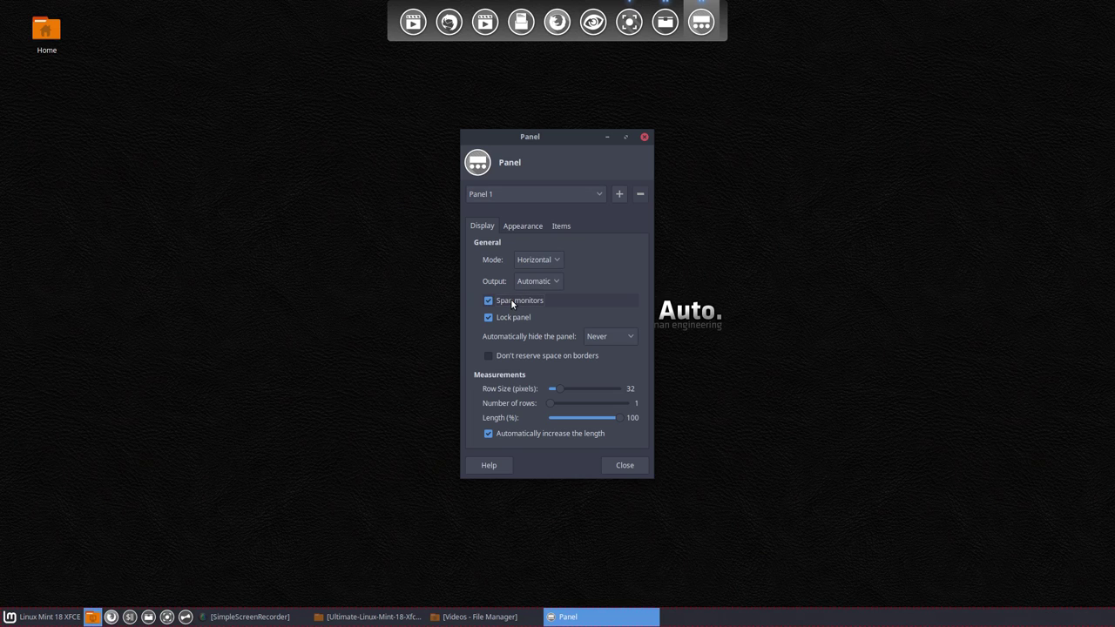
click(512, 302)
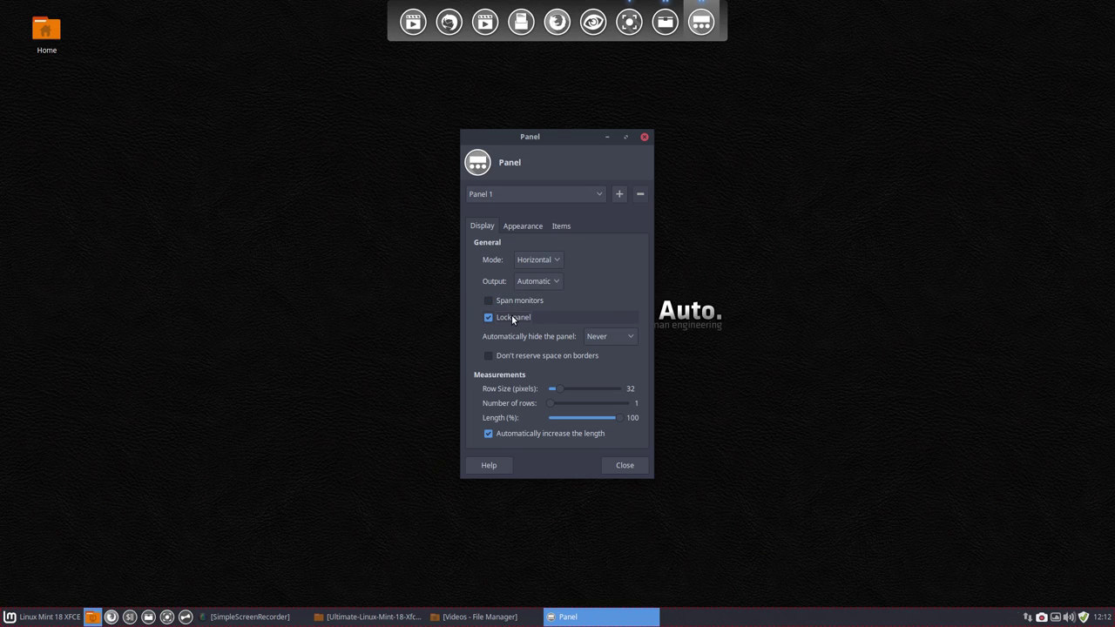
click(511, 317)
drag(5, 617, 6, 5)
click(14, 12)
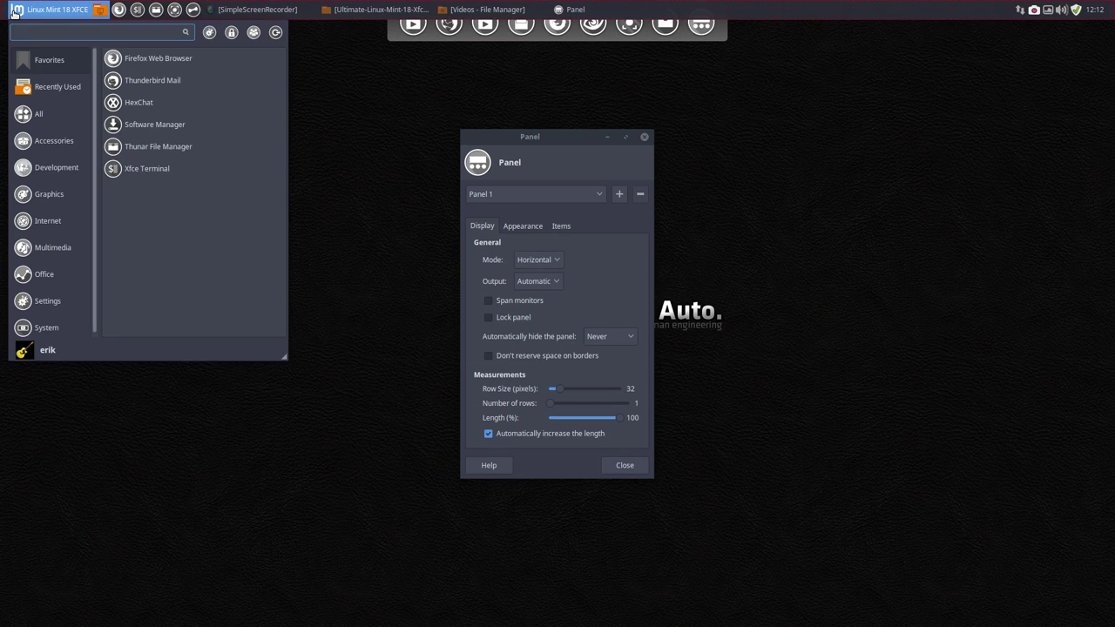
Step: Lock the panel at the top, then unlock it and return it to the bottom
click(486, 321)
click(489, 319)
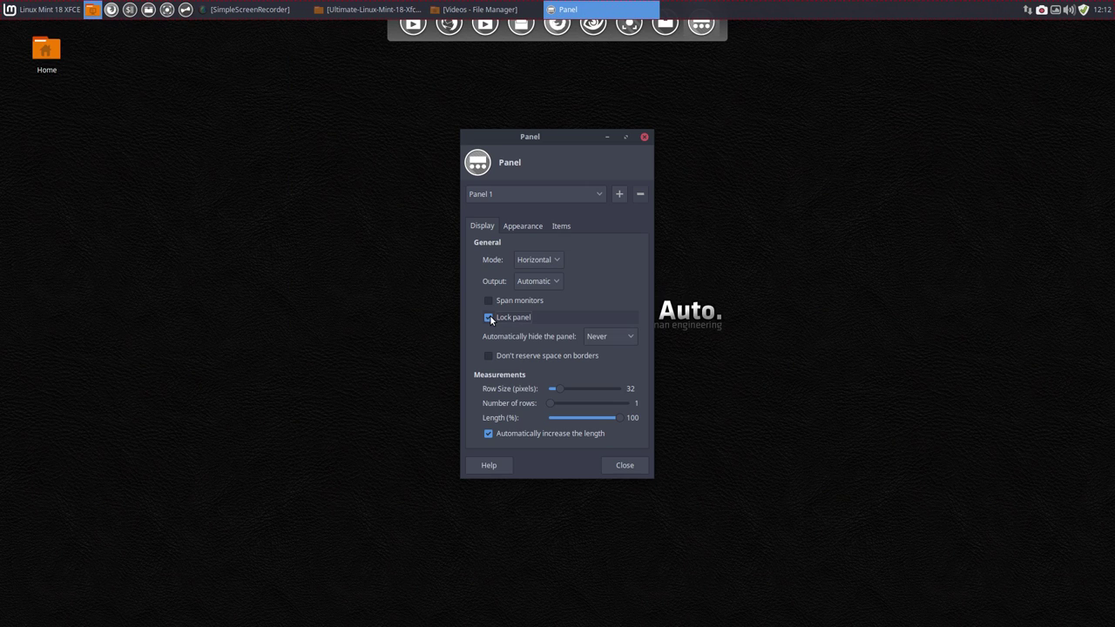
click(489, 319)
drag(6, 7, 5, 617)
click(506, 322)
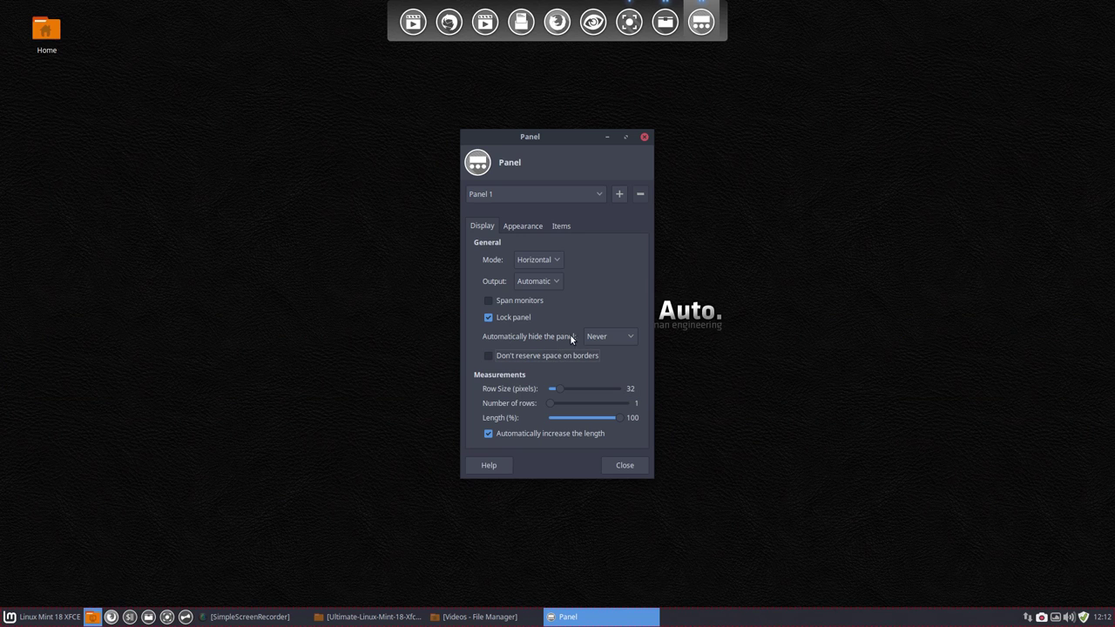
Step: Set automatic hiding to never and change the panel row size to 31 pixels
click(608, 336)
click(611, 339)
drag(554, 389, 559, 391)
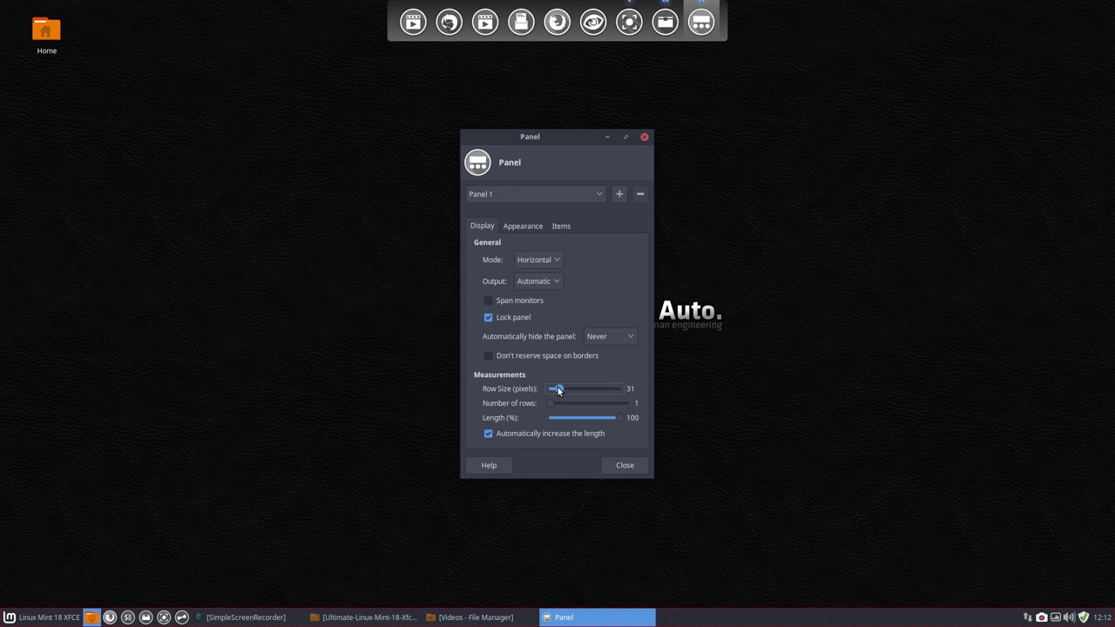
Step: On the Appearance settings, cycle desktop wallpapers until the Gigabyte motherboard photo shows
click(527, 226)
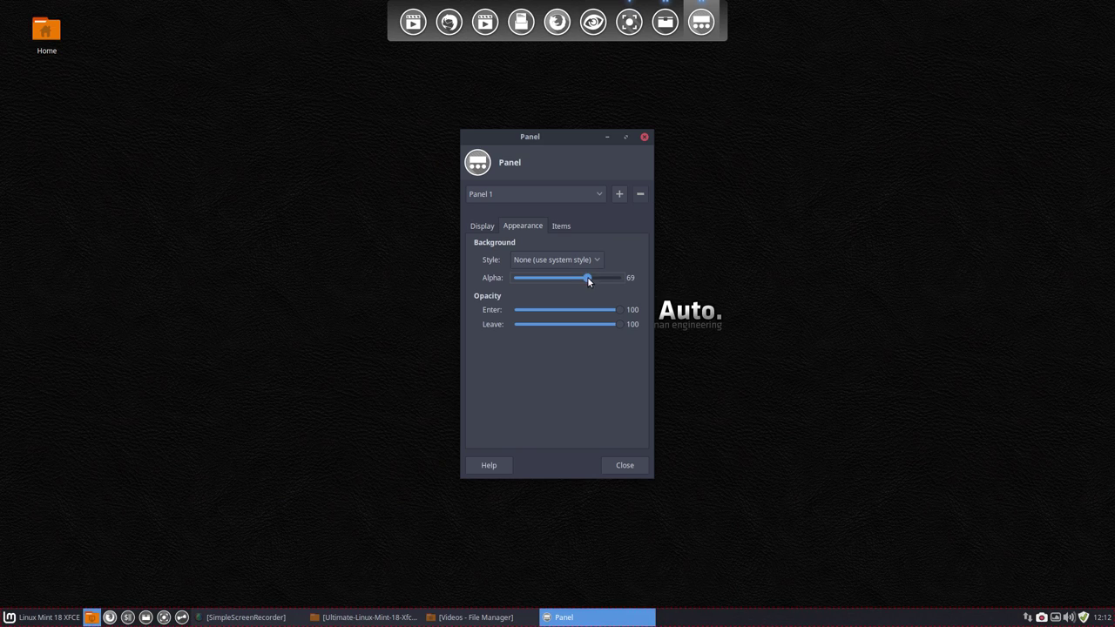
click(1056, 619)
click(1055, 619)
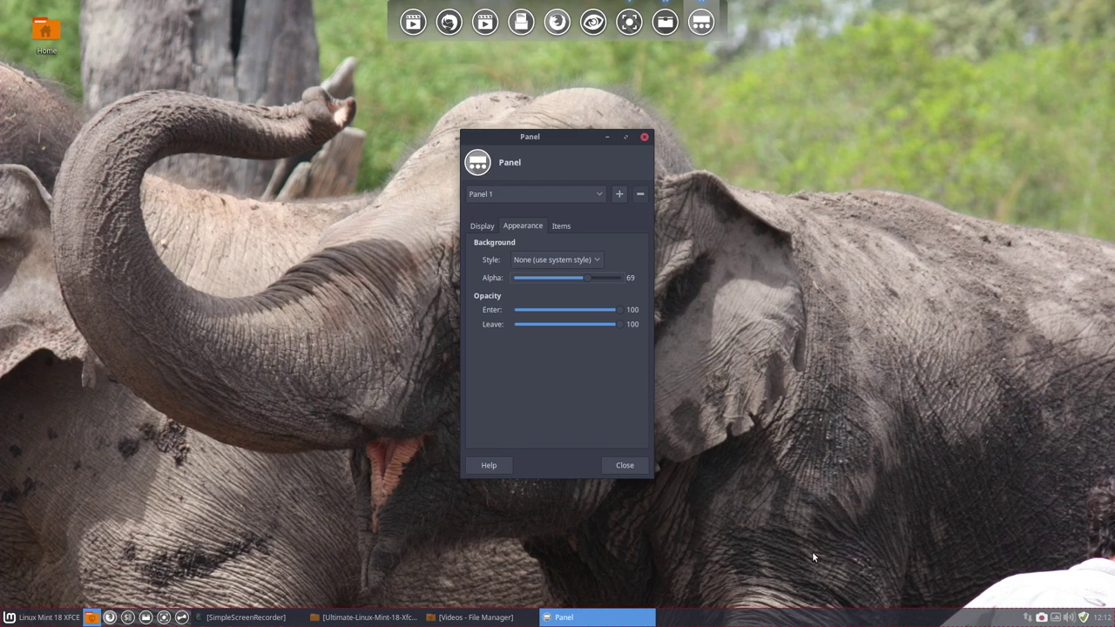
click(1055, 618)
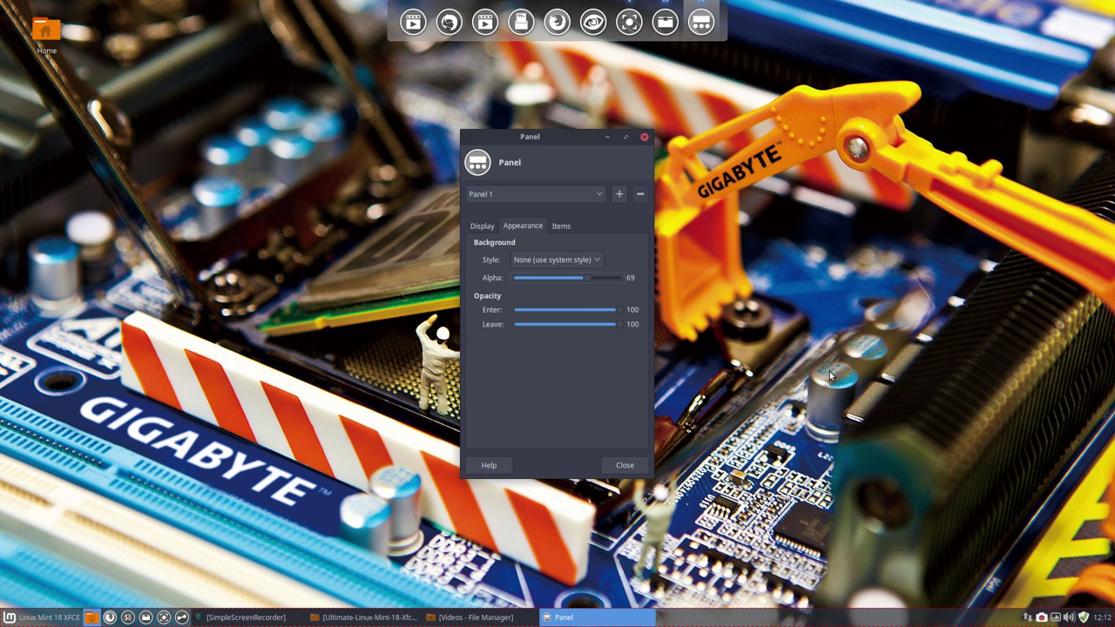
Step: Lower the panel background alpha to 58, then test enter opacity and restore it to 100
drag(551, 142, 329, 109)
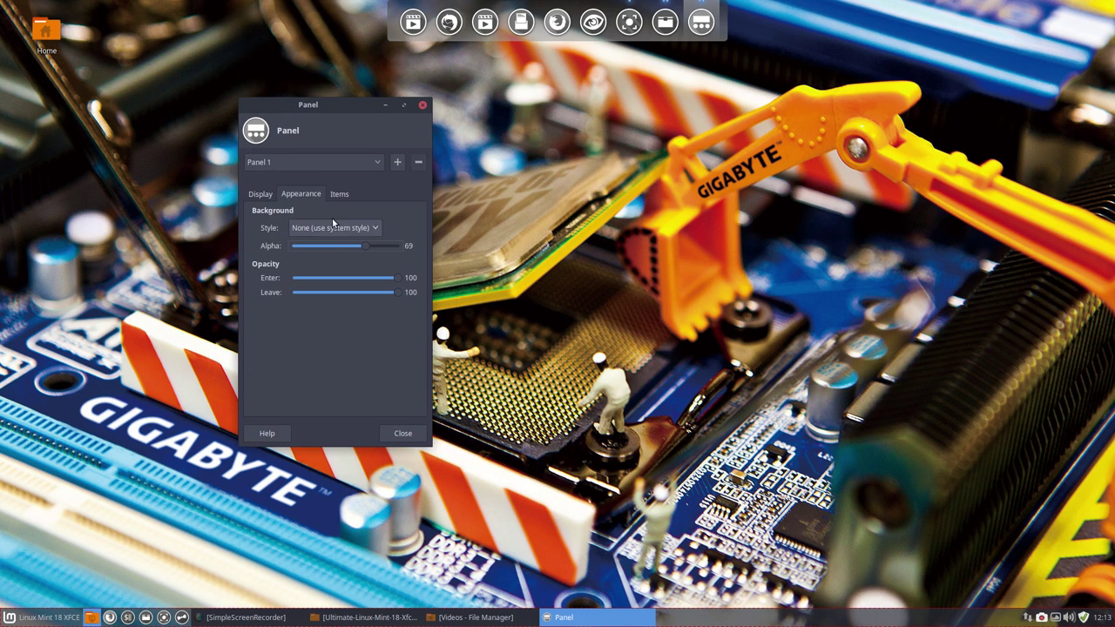
mouse_move(364, 245)
mouse_down()
mouse_move(282, 251)
mouse_move(375, 252)
mouse_move(355, 252)
mouse_up()
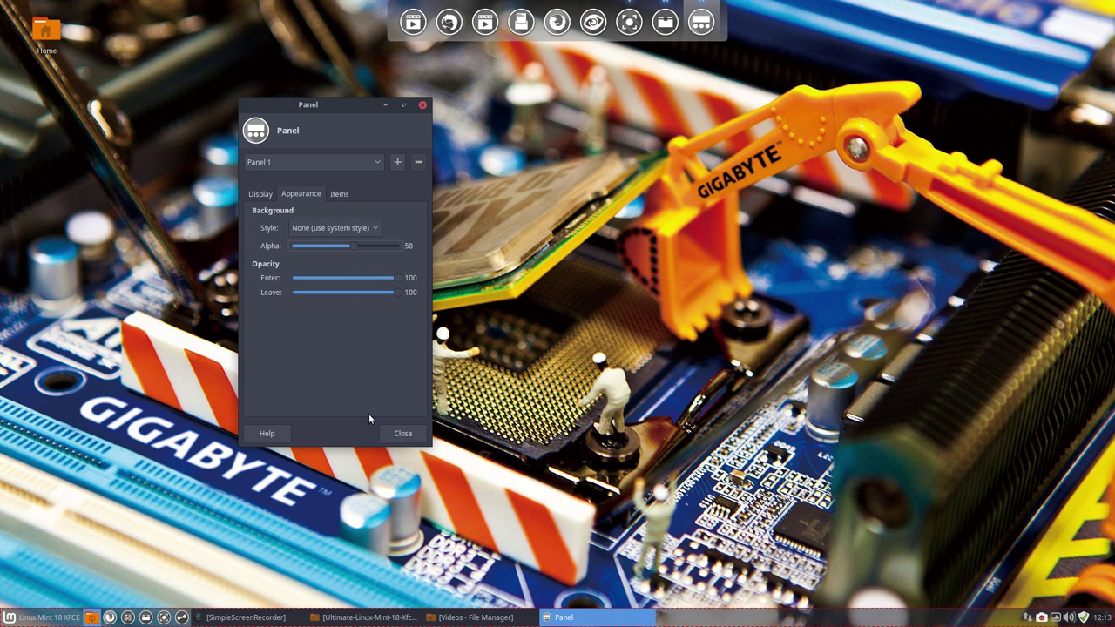
drag(368, 278, 303, 278)
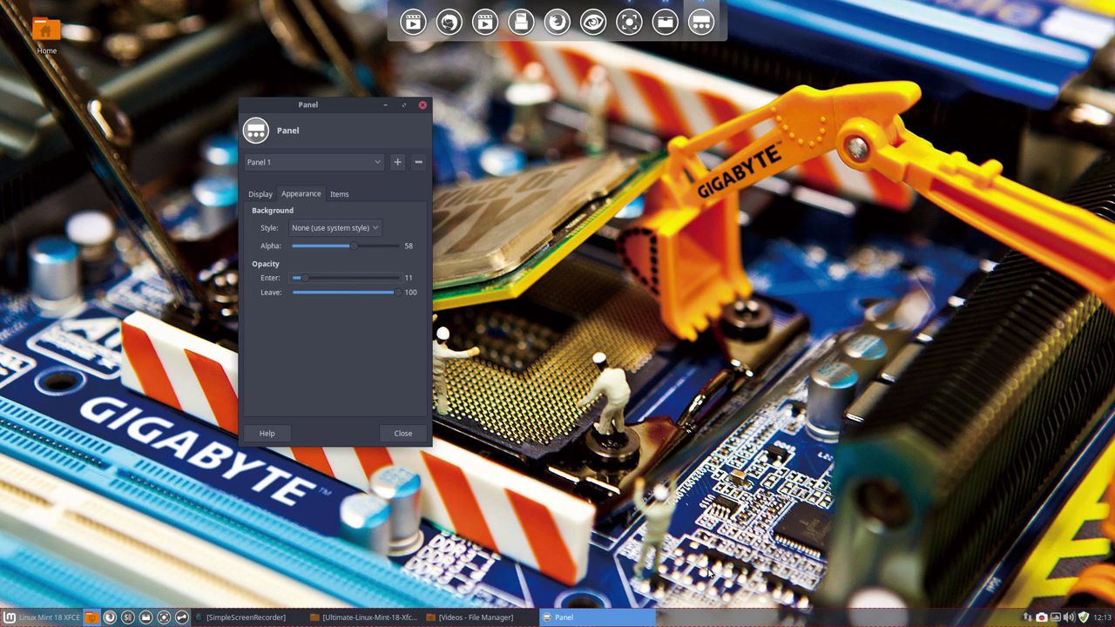
drag(311, 283, 442, 285)
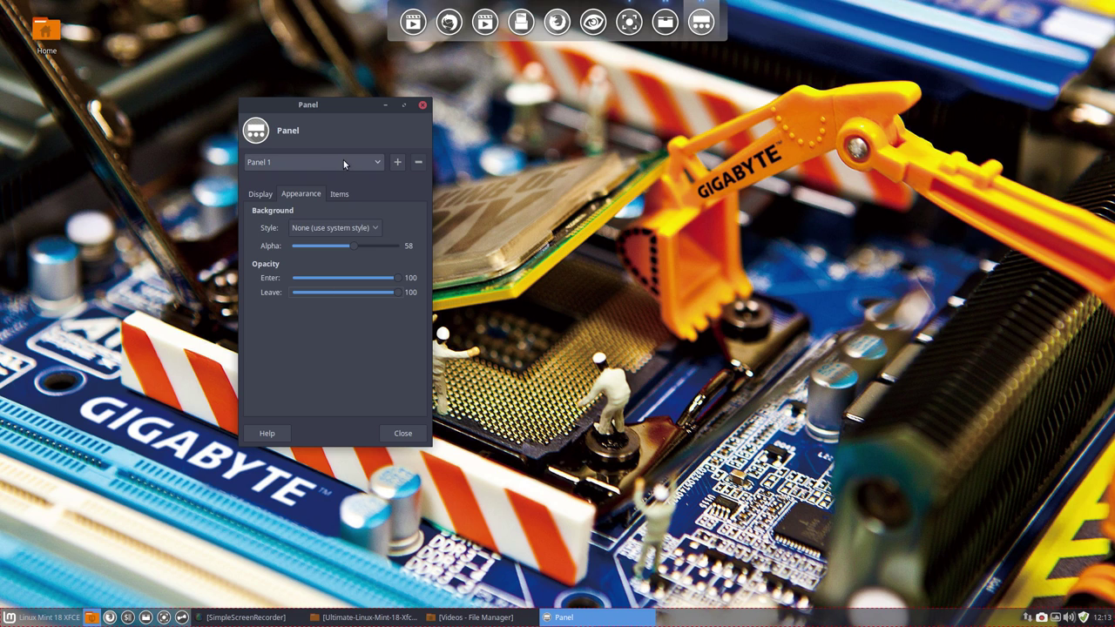
Step: Show the panel's Items list, then move a taskbar launcher to a new position
click(341, 194)
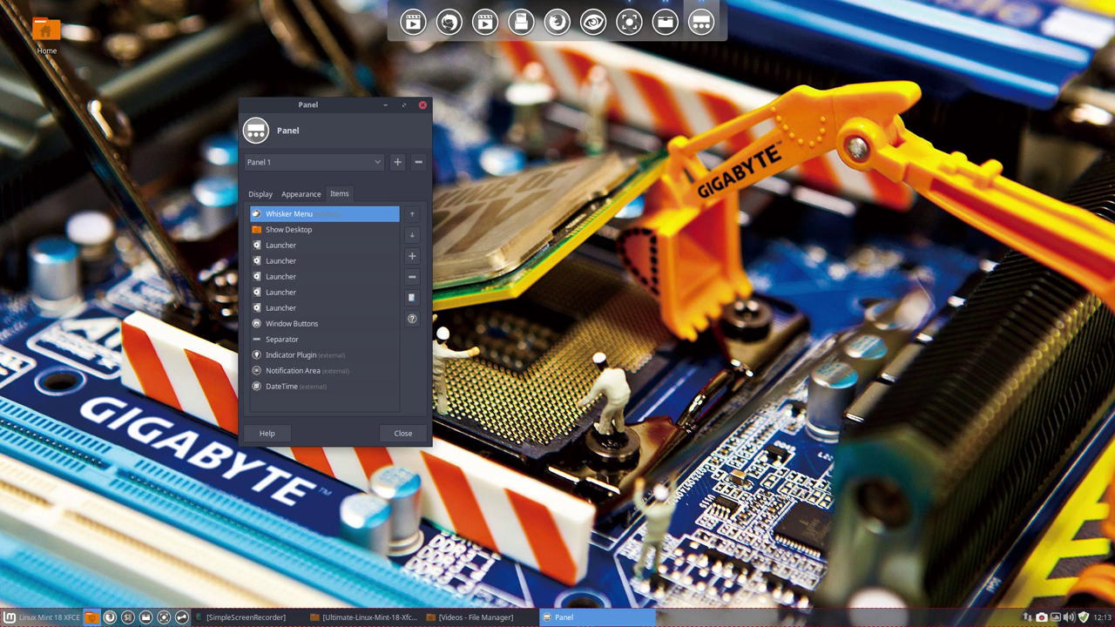
right_click(147, 621)
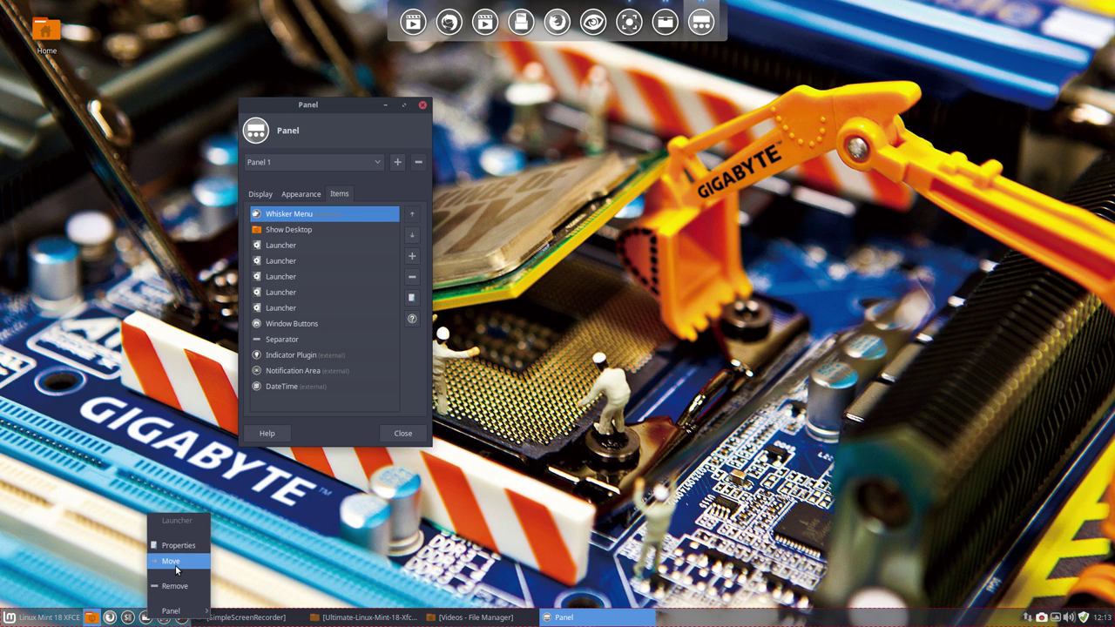
click(172, 562)
click(155, 618)
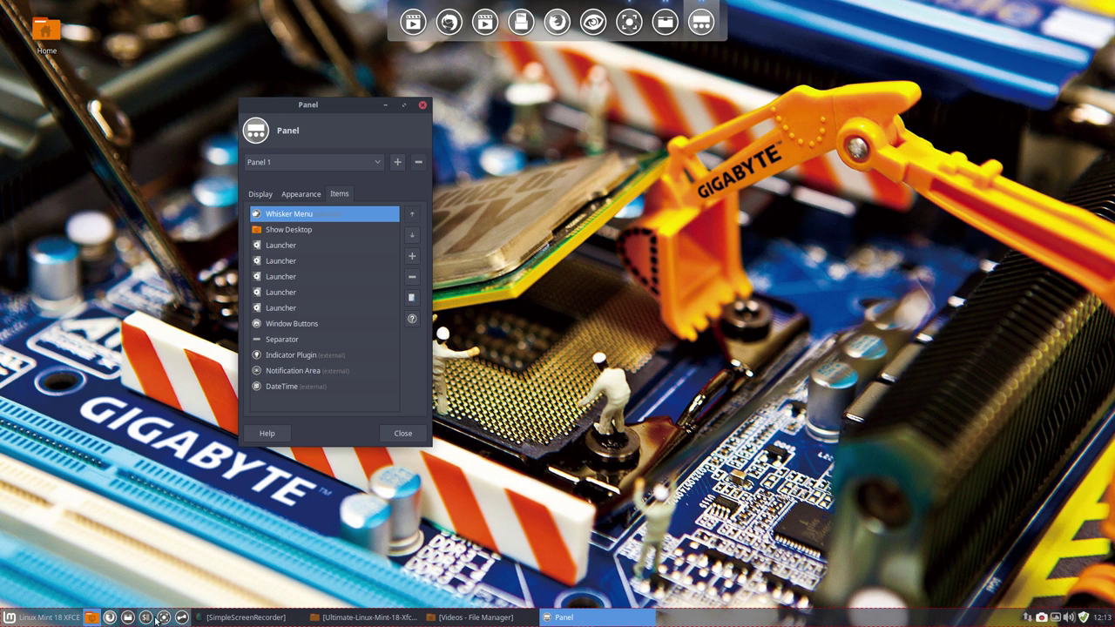